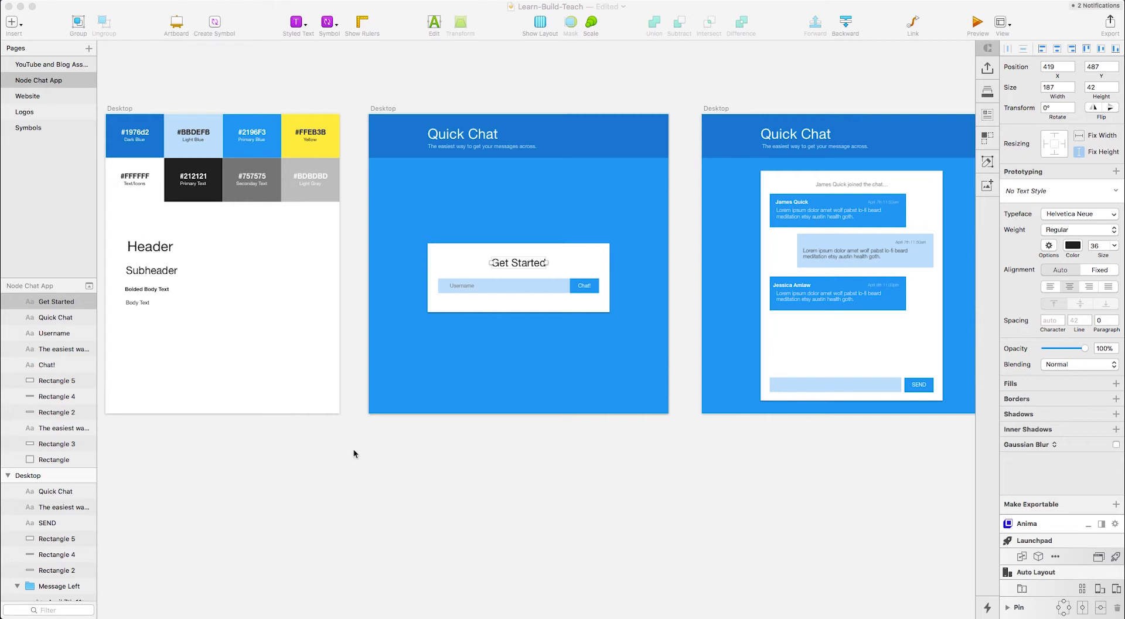
- Bring Chrome forward on the Sketch website tab and maximise the browser window
key(super+Tab)
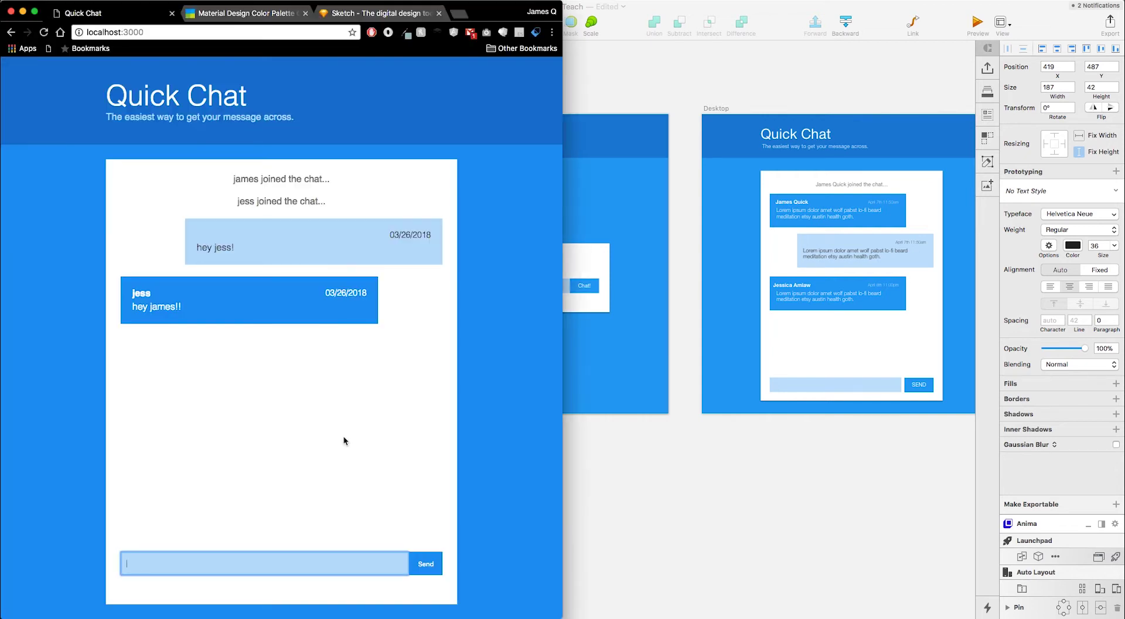
click(357, 13)
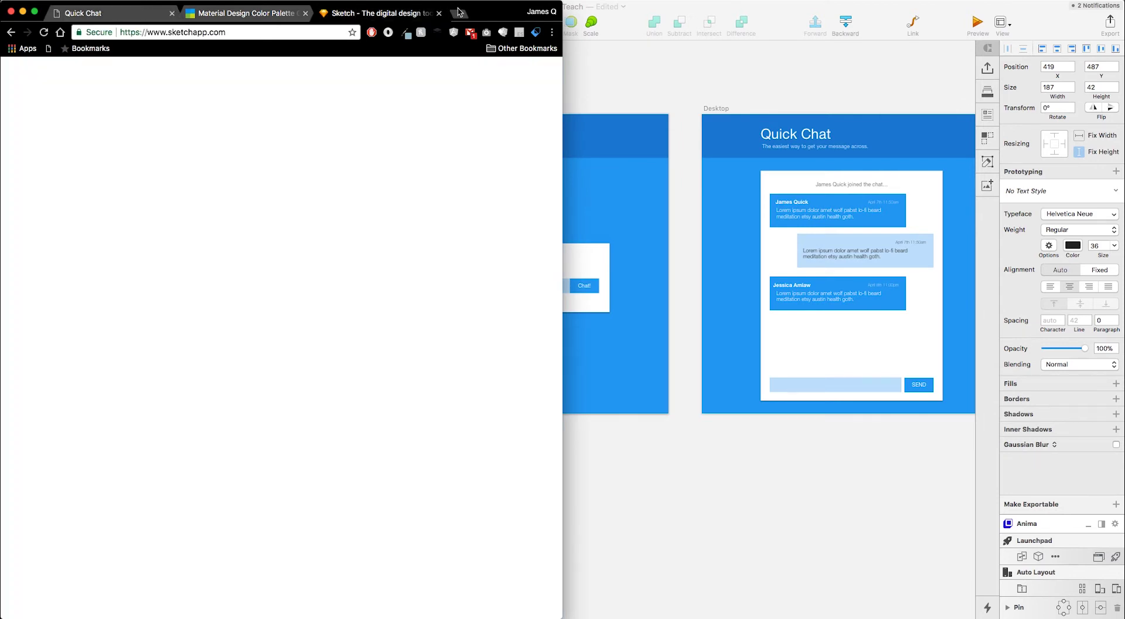
double_click(485, 8)
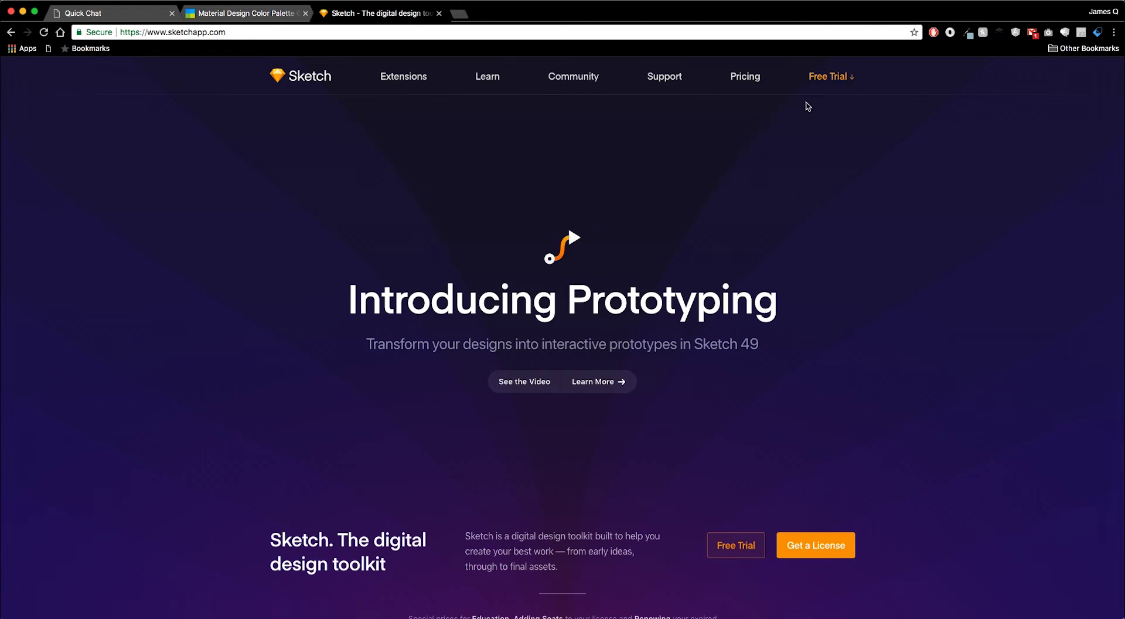
- Look over the Sketch home page and open its Get a License pricing page
scroll(801, 231, down, 5)
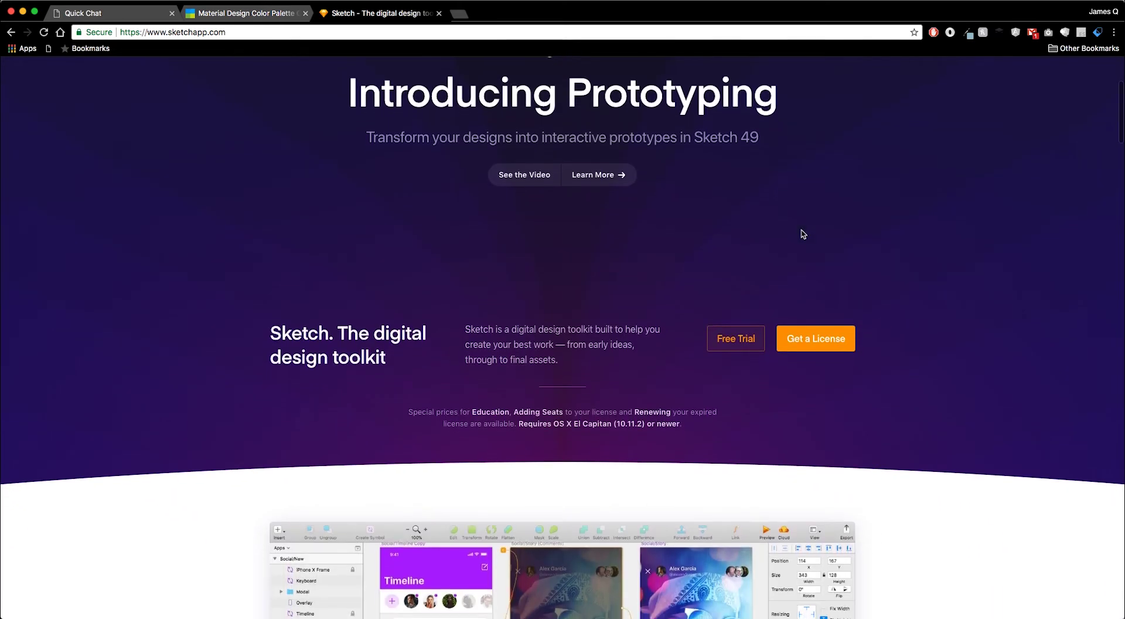
scroll(801, 231, up, 5)
click(813, 476)
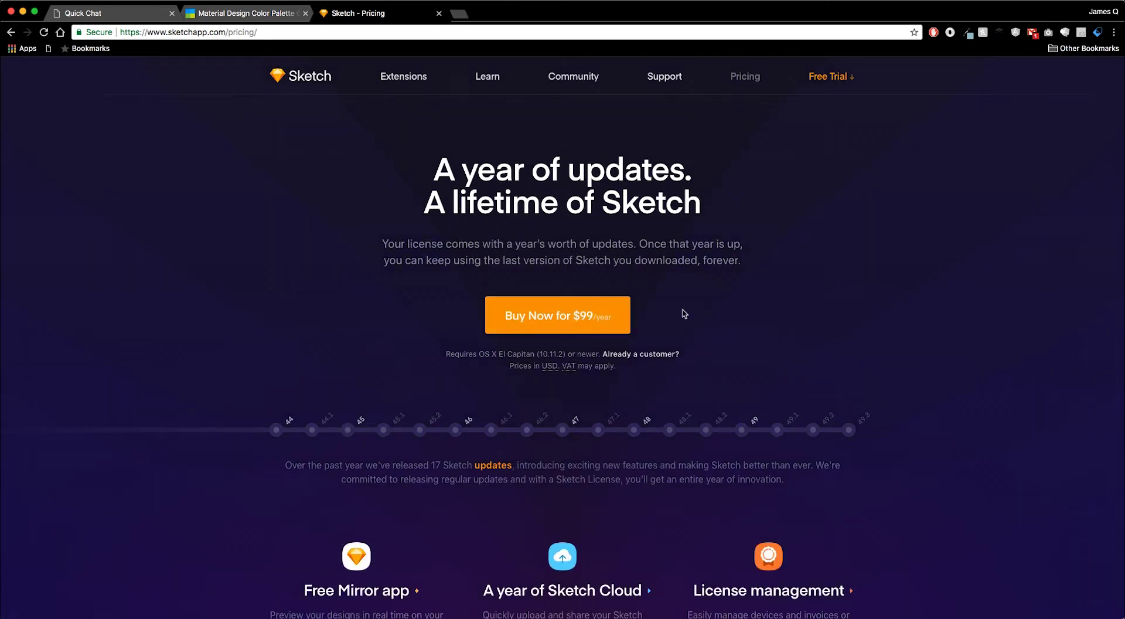
- Leave the $99/year pricing page for the Sketch home page and browse its features
key(super+bracketleft)
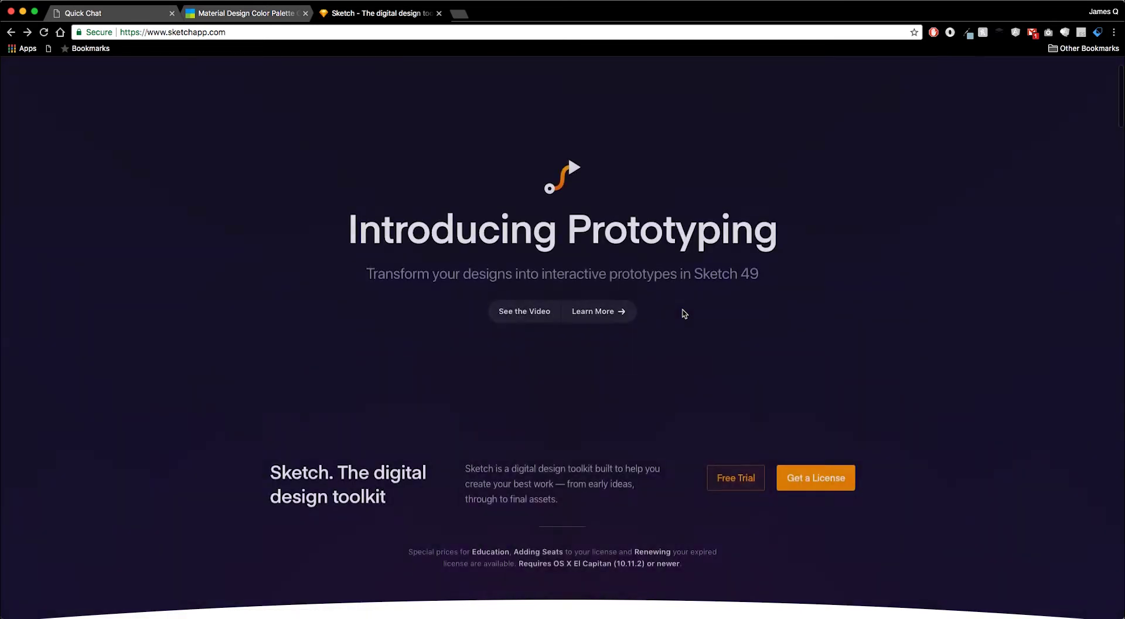
scroll(683, 314, down, 10)
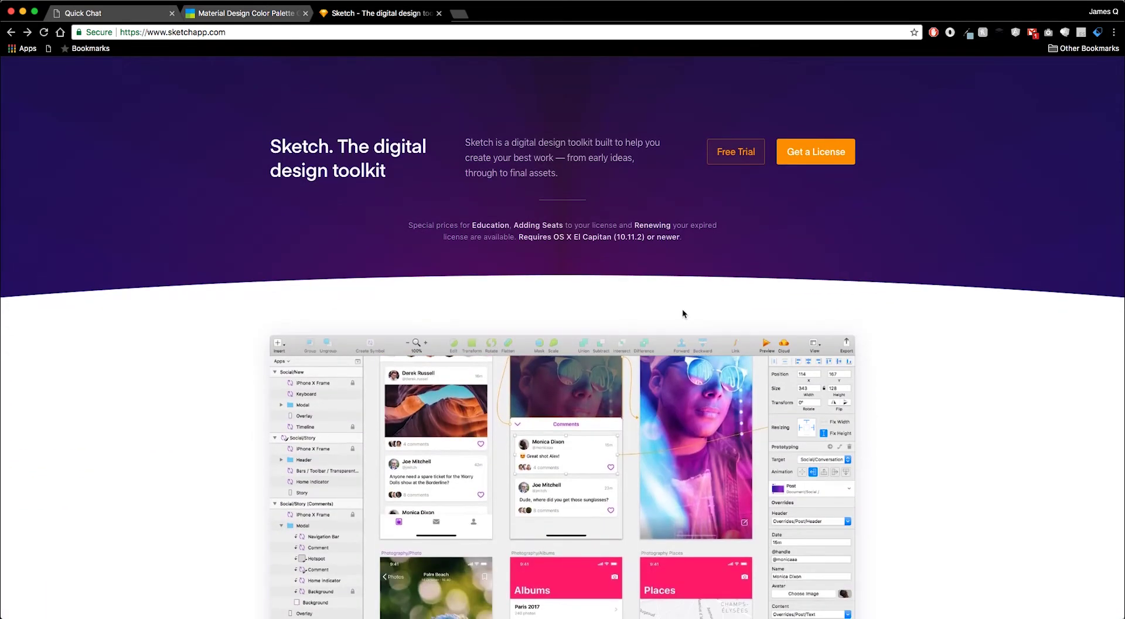
scroll(682, 313, down, 6)
scroll(682, 313, down, 2)
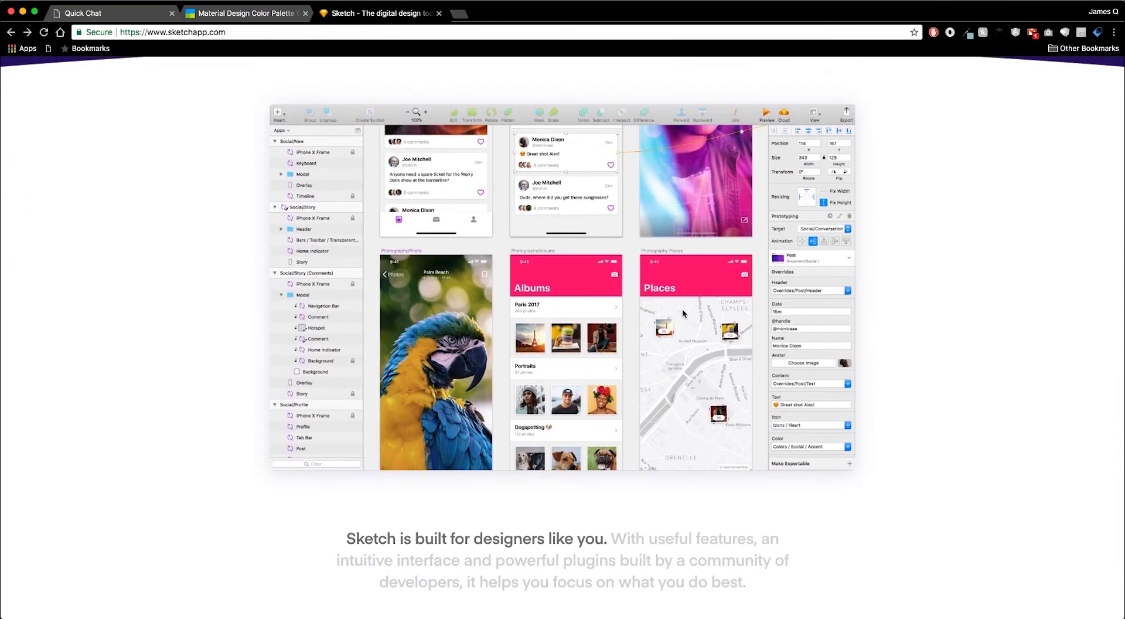
scroll(683, 312, down, 7)
scroll(682, 308, up, 10)
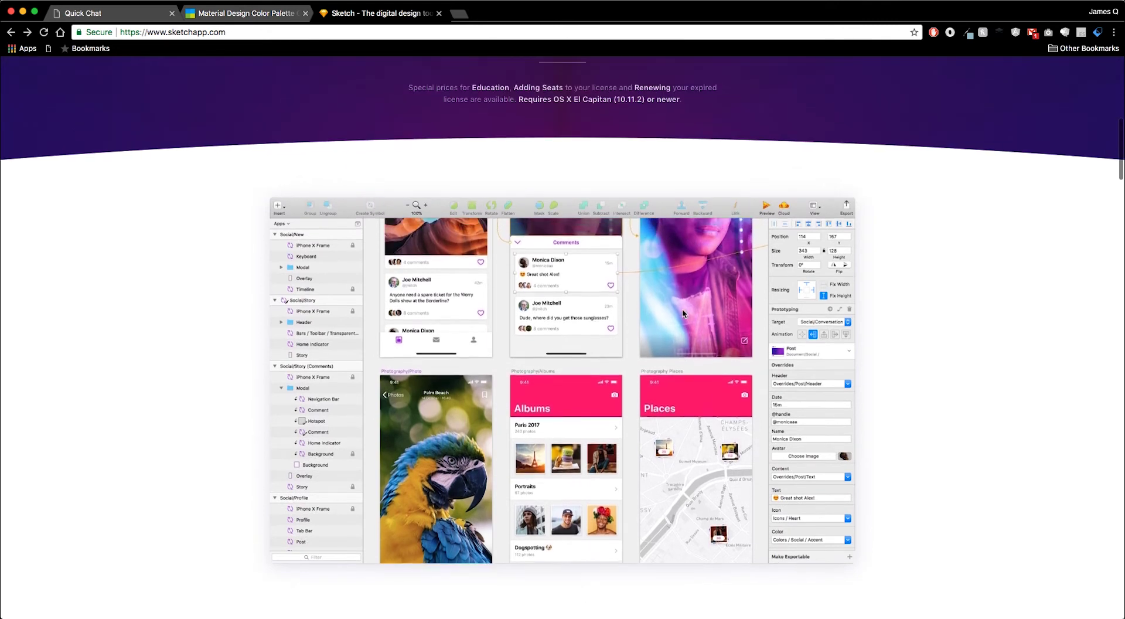
scroll(681, 308, down, 6)
- Browse the remaining home-page features, then return to the Sketch document
scroll(682, 309, down, 15)
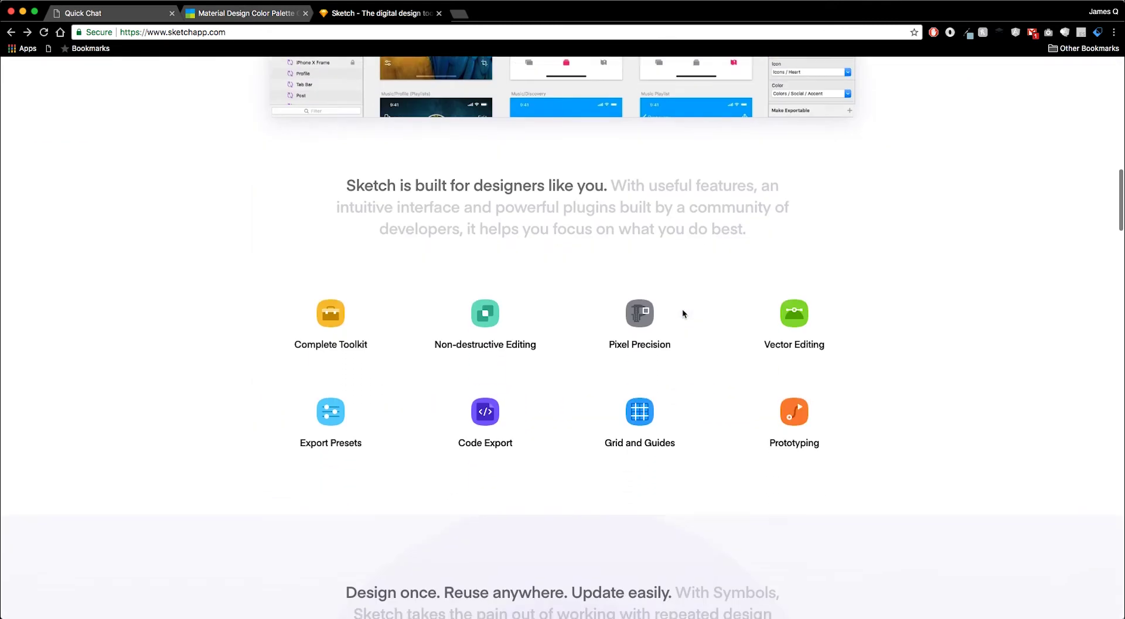
scroll(682, 313, down, 8)
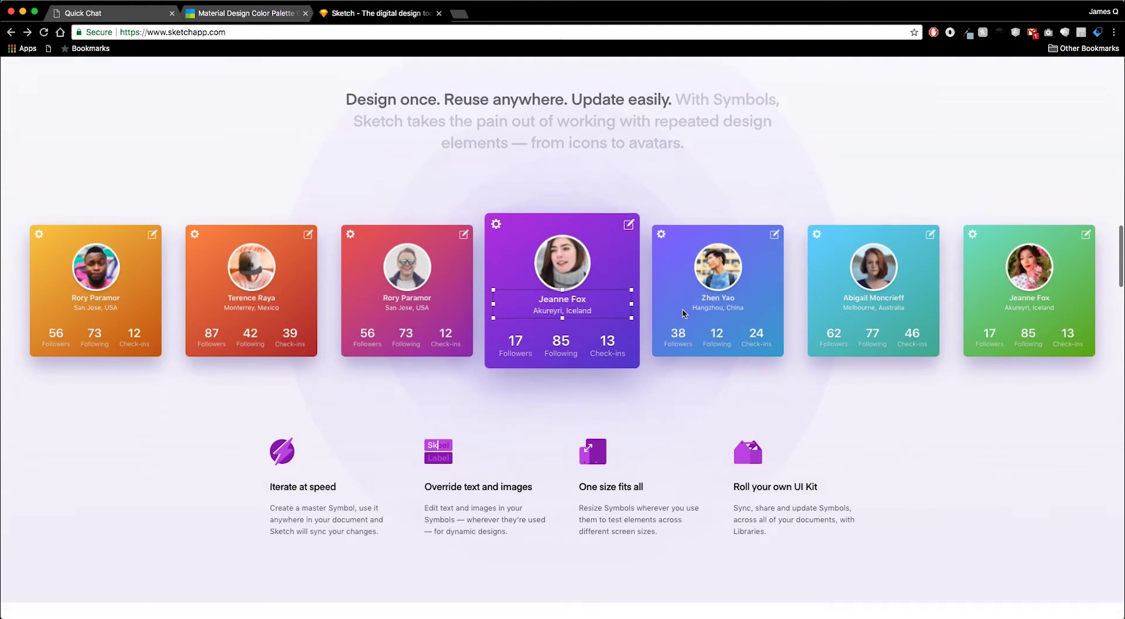
scroll(682, 313, down, 6)
scroll(681, 313, down, 5)
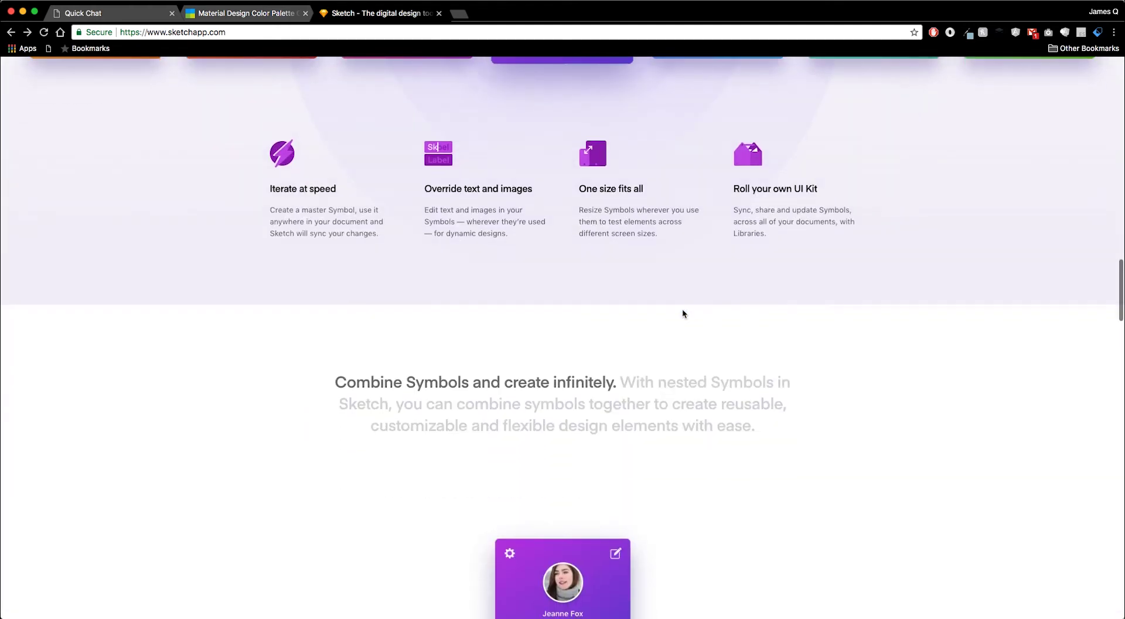
scroll(682, 313, up, 4)
scroll(682, 314, up, 20)
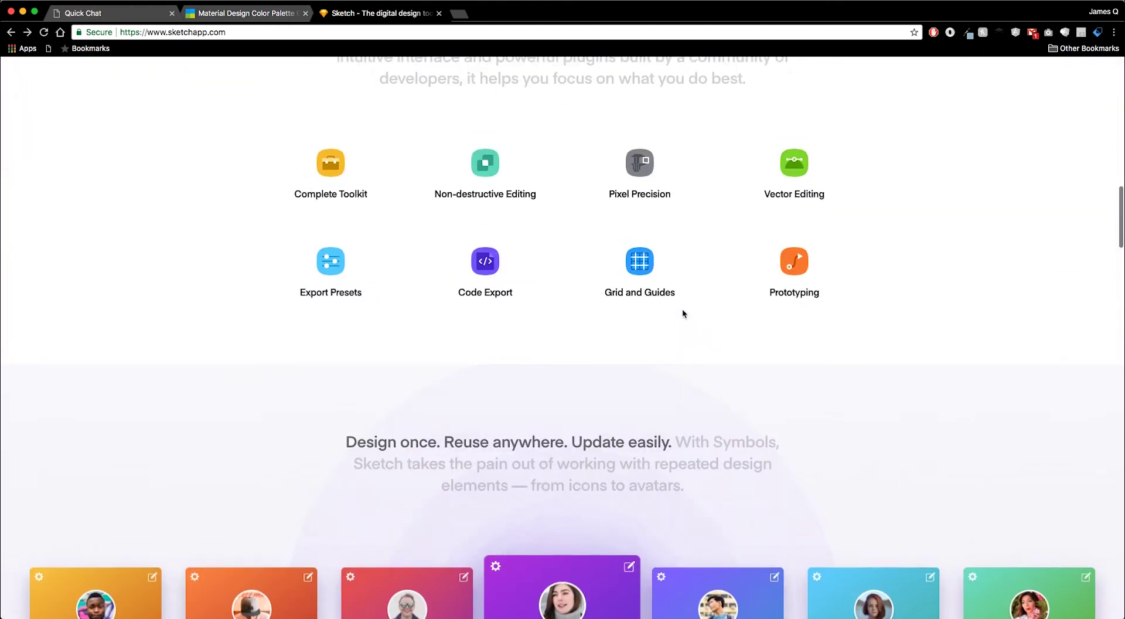
scroll(682, 313, up, 6)
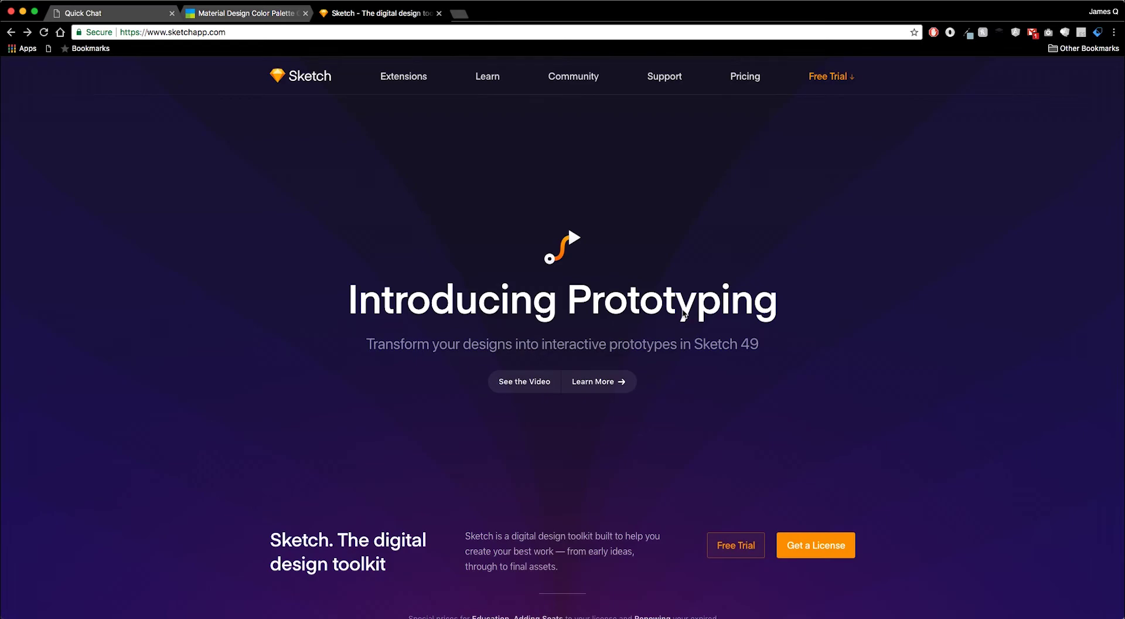
key(super+Tab)
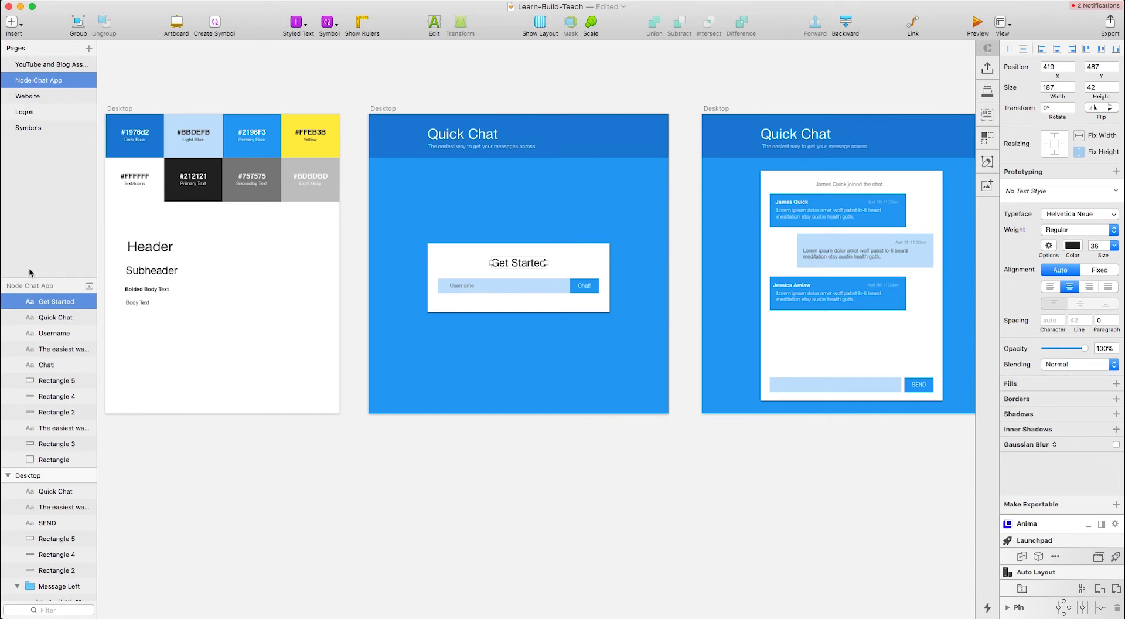
scroll(35, 352, down, 15)
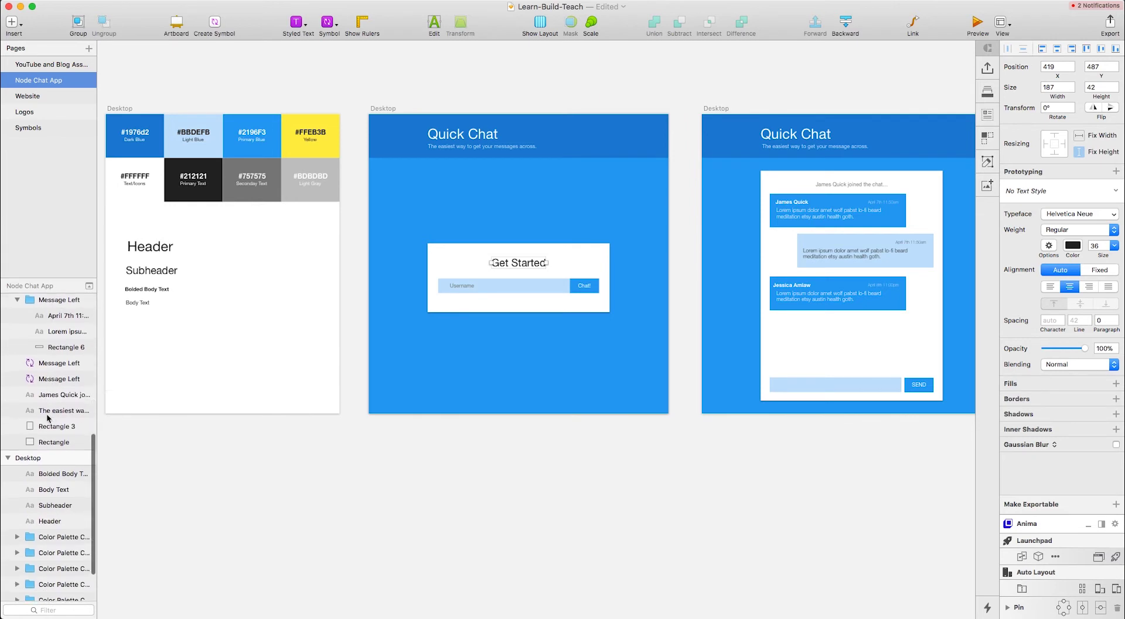
scroll(47, 418, up, 5)
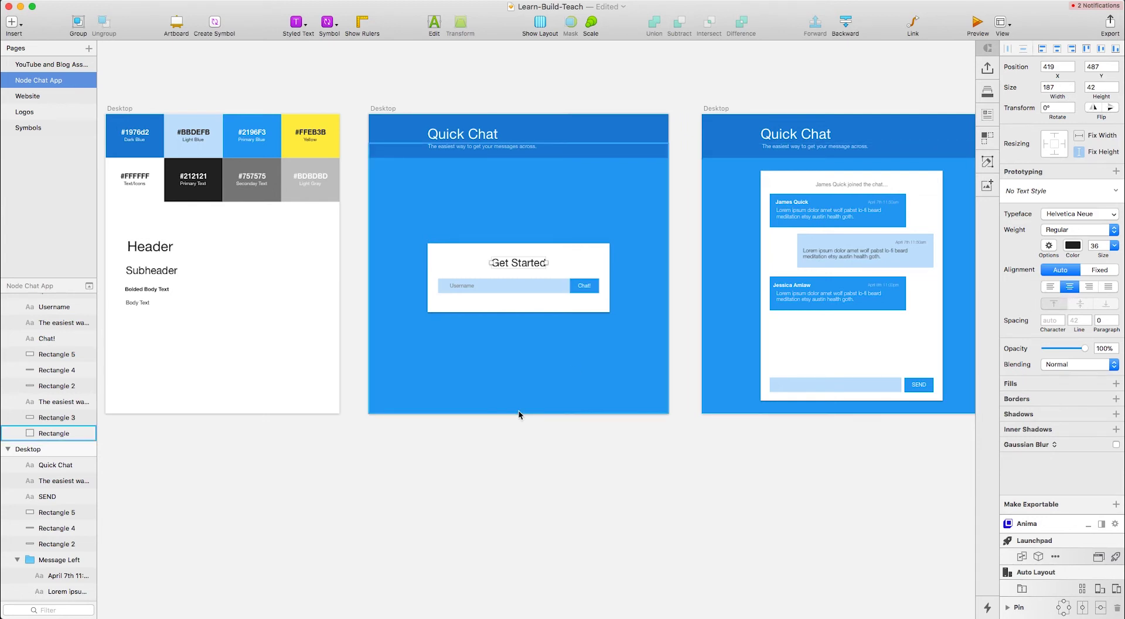
scroll(391, 454, left, 5)
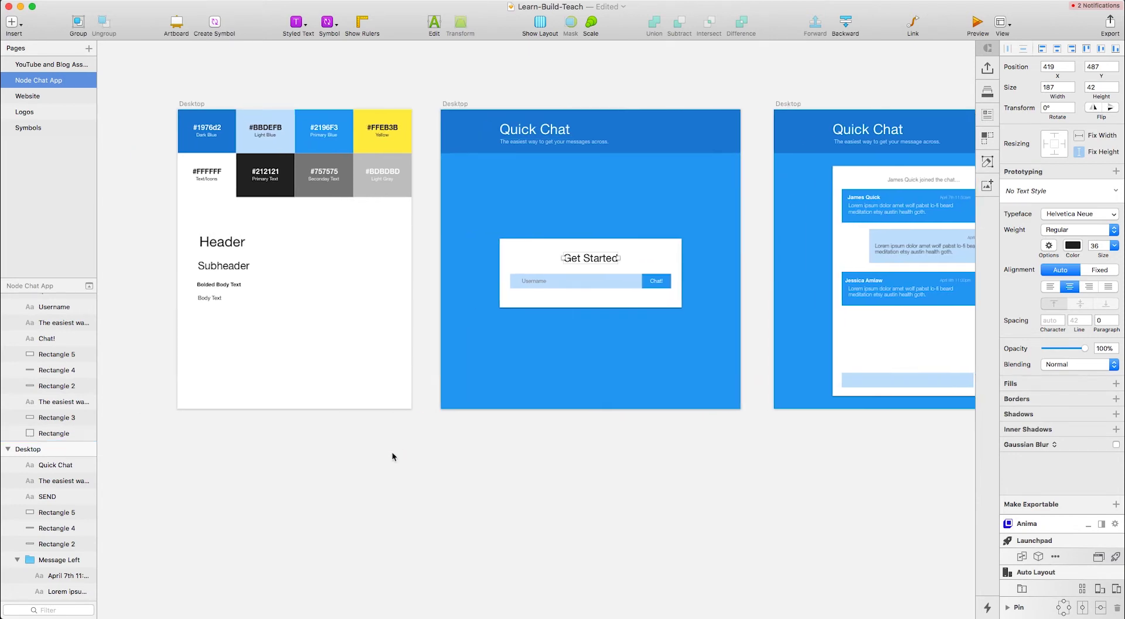
- Zoom in on the style guide artboard's eight colour swatches and type samples, then switch to Chrome
click(199, 104)
scroll(201, 103, left, 5)
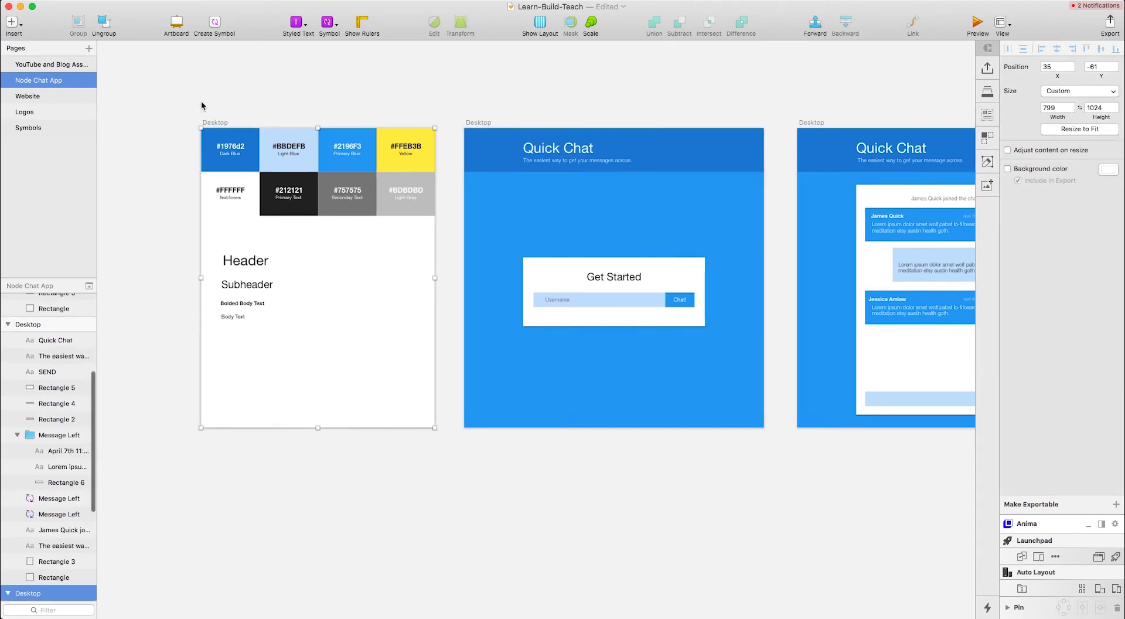
key(super+plus)
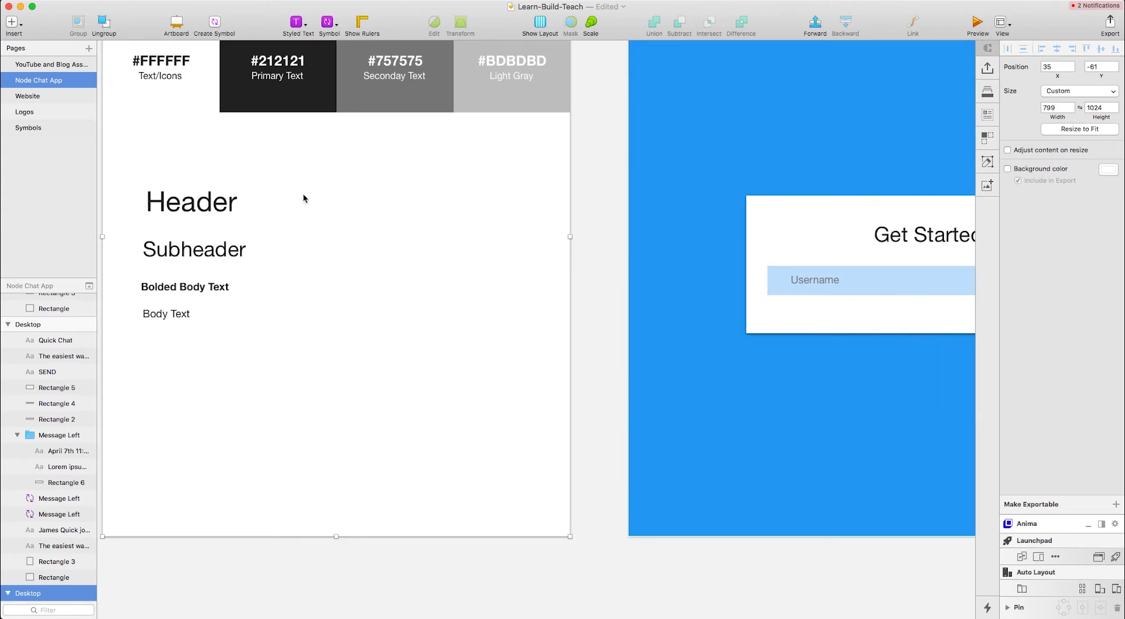
scroll(303, 198, up, 3)
scroll(303, 198, left, 3)
scroll(303, 198, up, 3)
scroll(303, 198, left, 1)
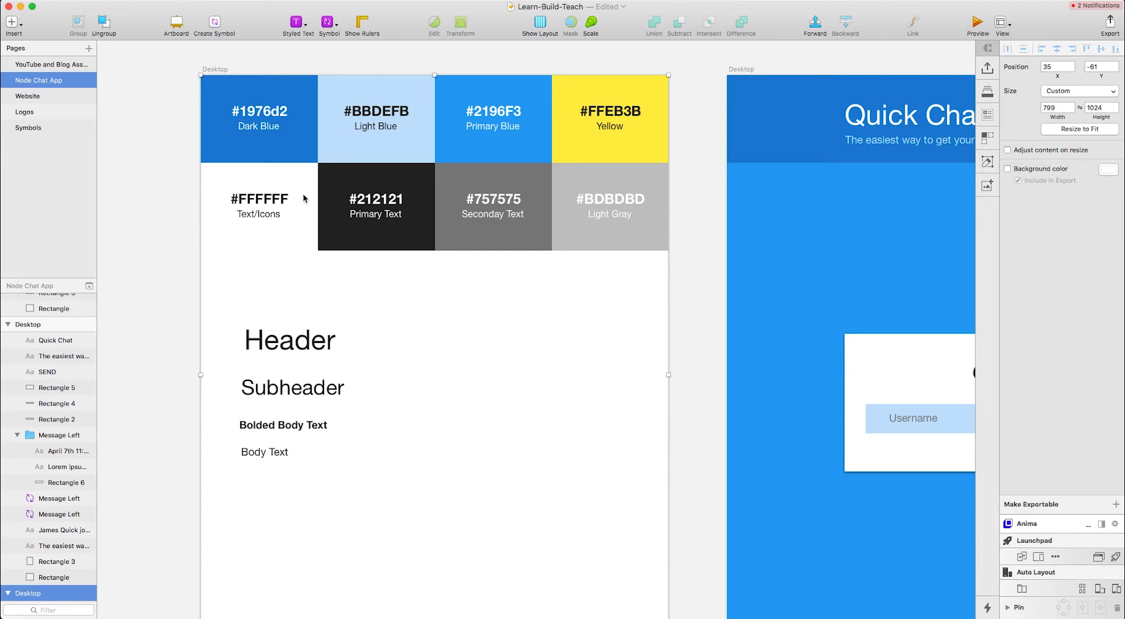
scroll(339, 220, up, 2)
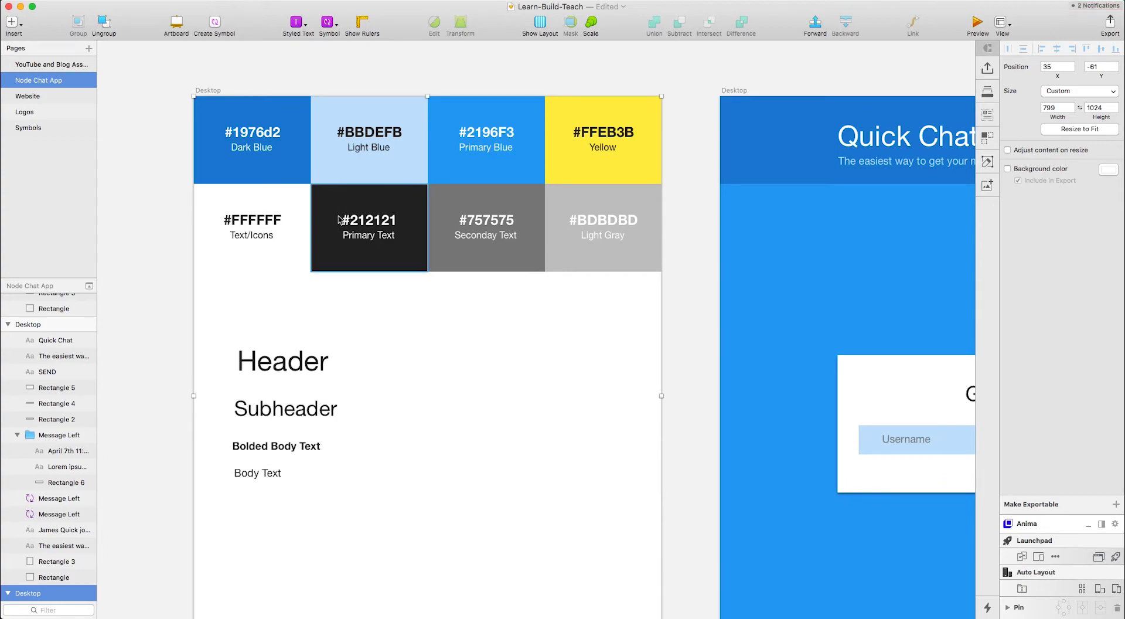
key(super+Tab)
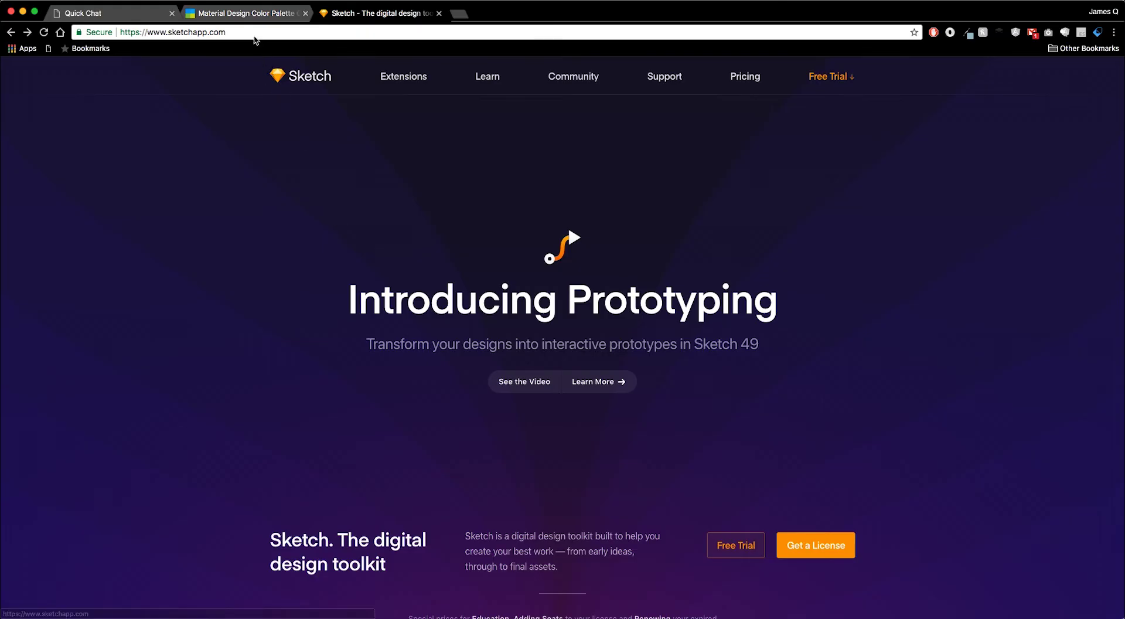
- In Material Design Palette, try Pink and Purple, then restore Light Blue as accent and return to Sketch
click(251, 11)
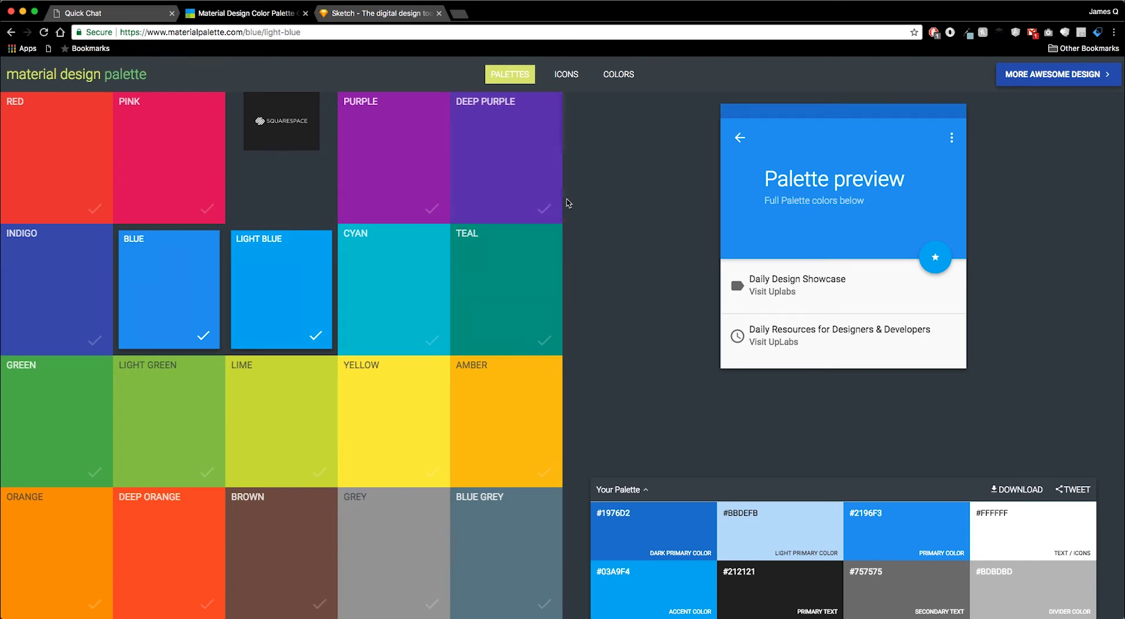
click(175, 142)
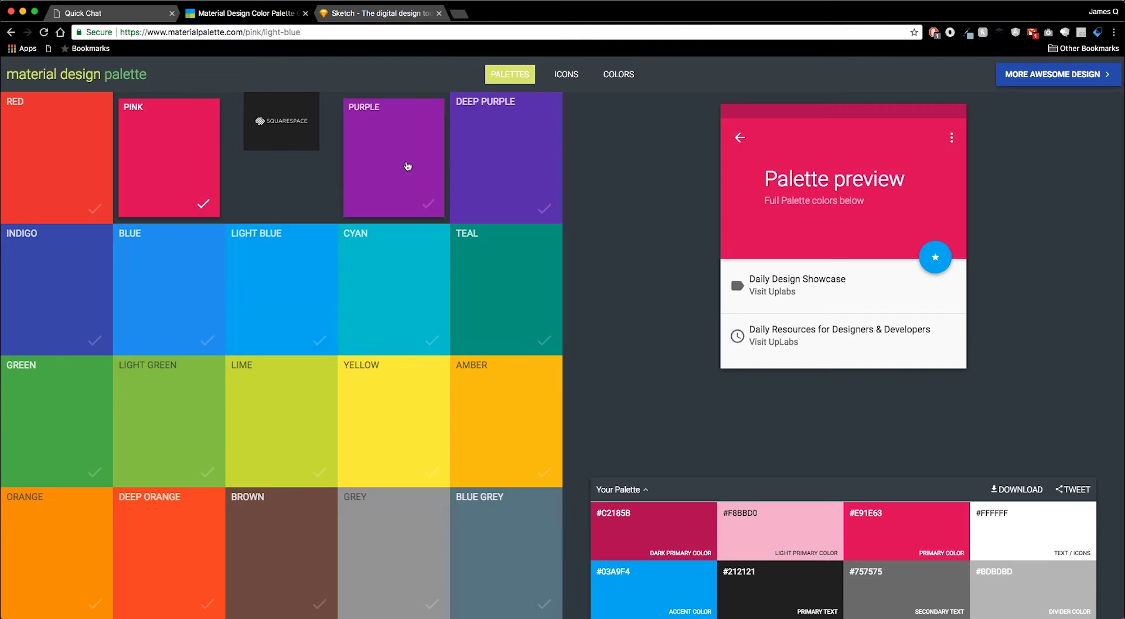
click(406, 166)
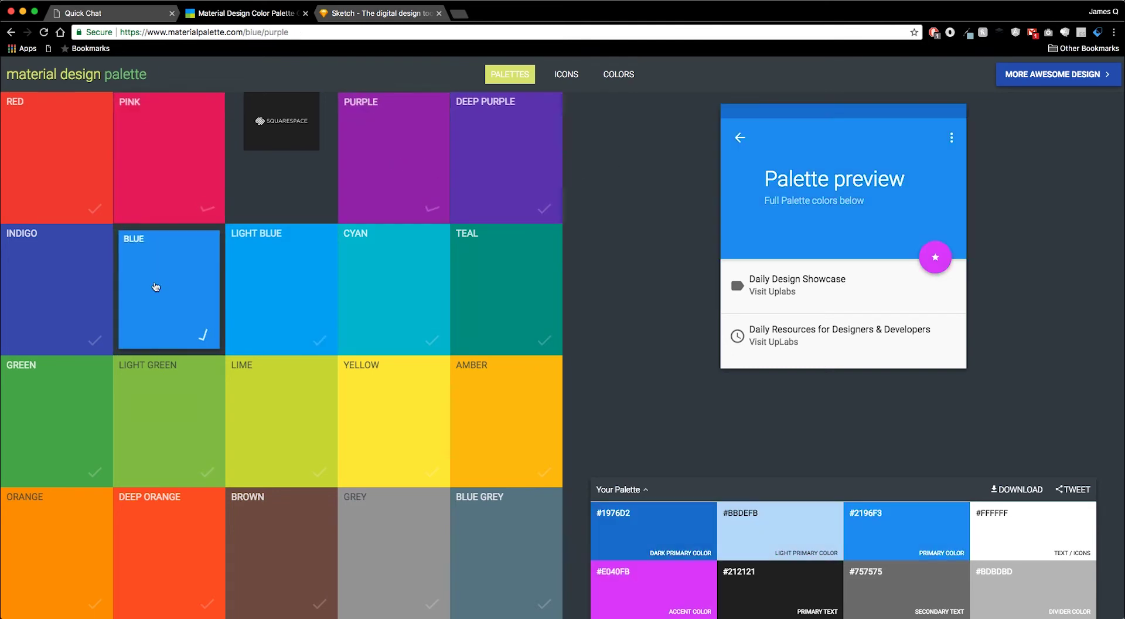
click(311, 285)
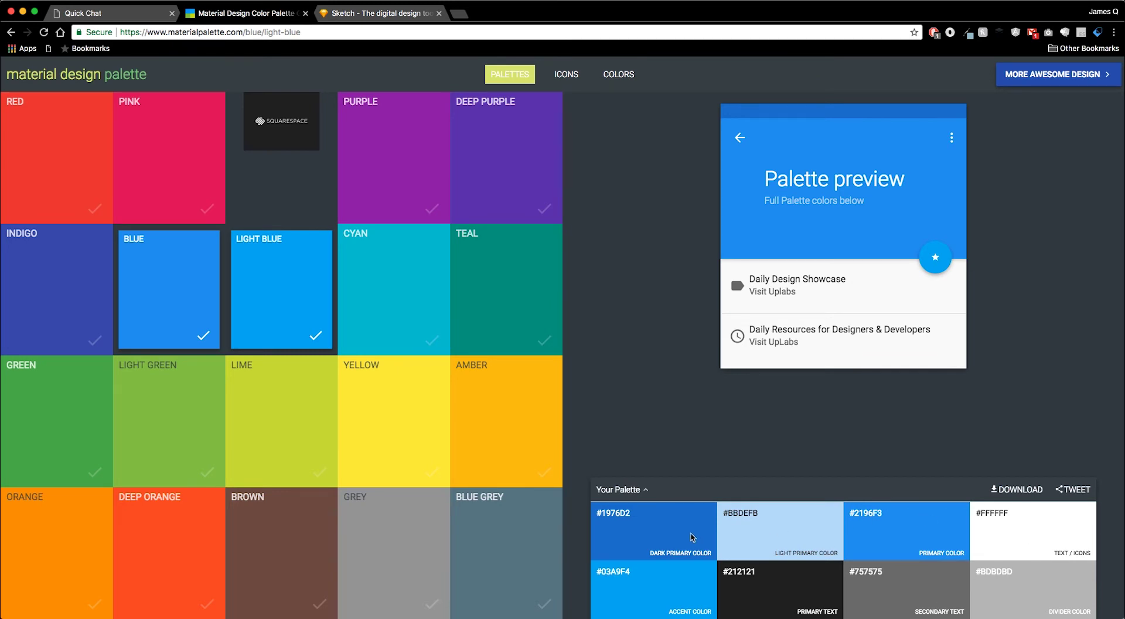
key(super+Tab)
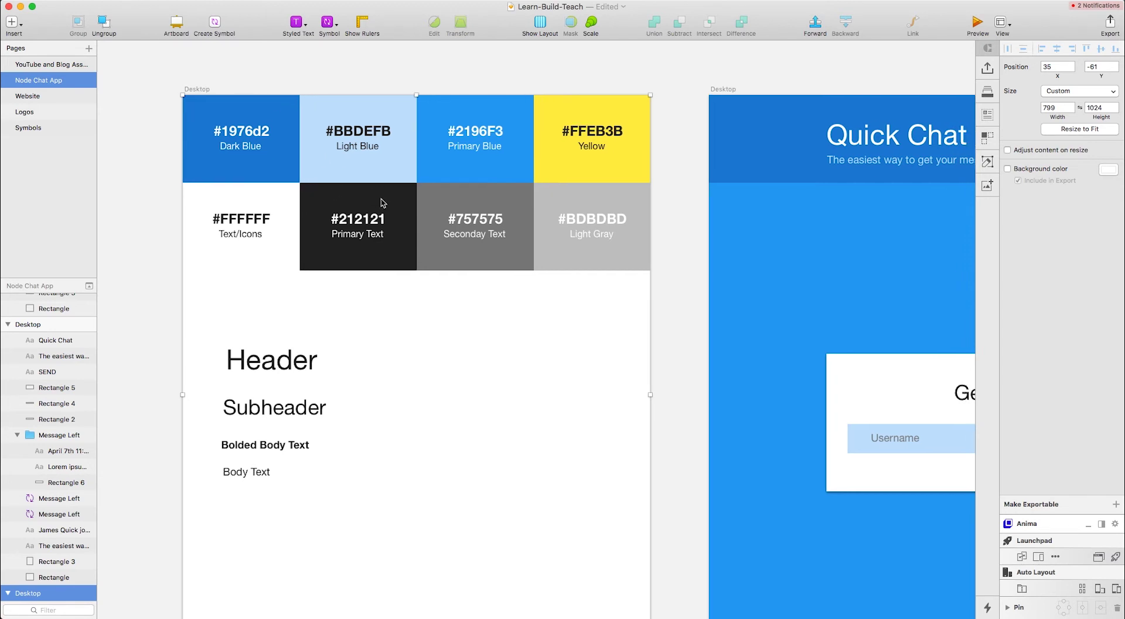
scroll(384, 202, right, 2)
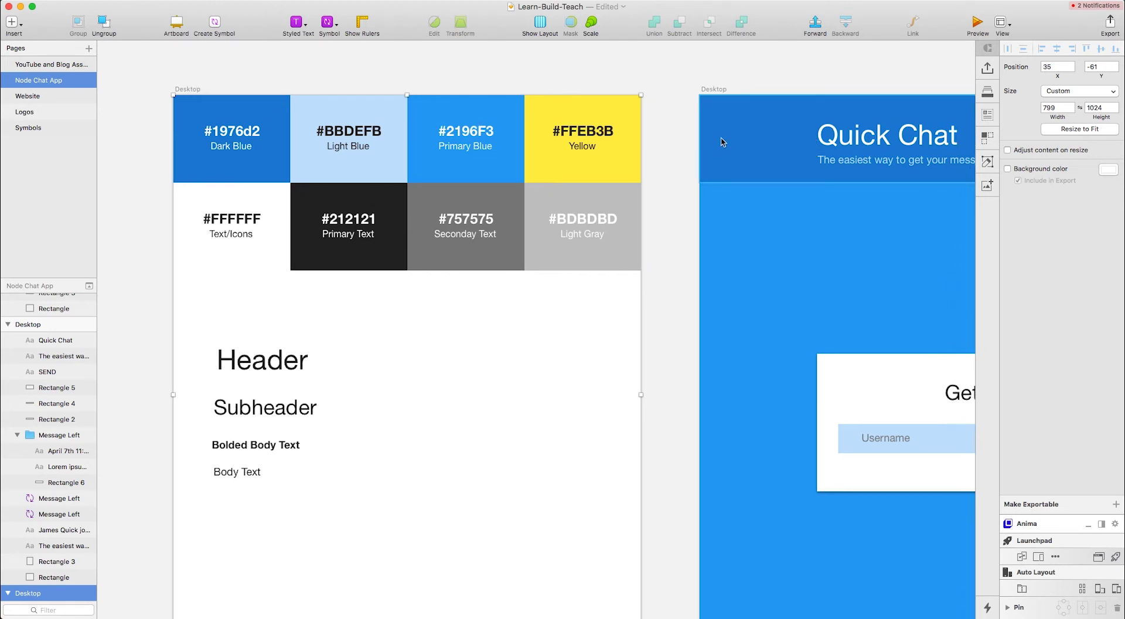
scroll(672, 185, right, 1)
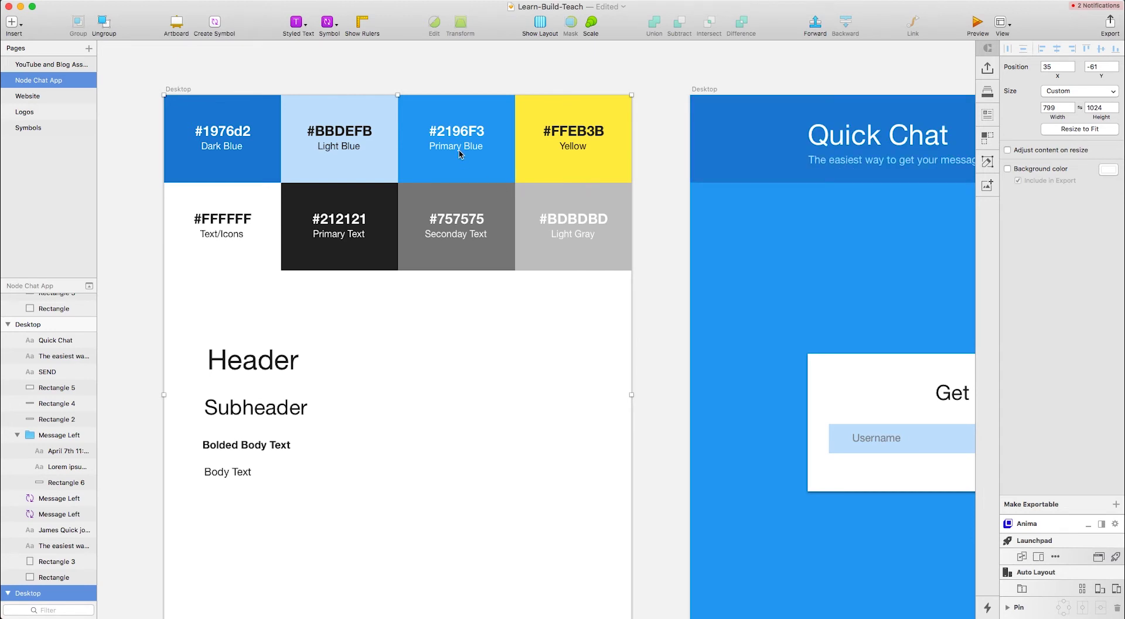
scroll(771, 260, right, 8)
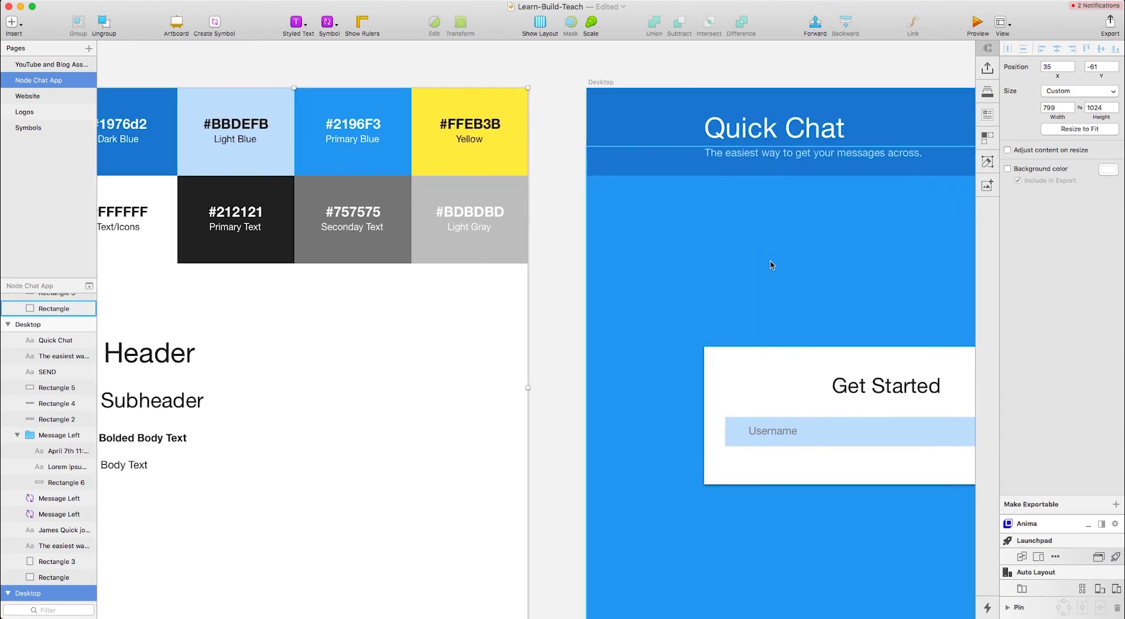
scroll(658, 207, left, 6)
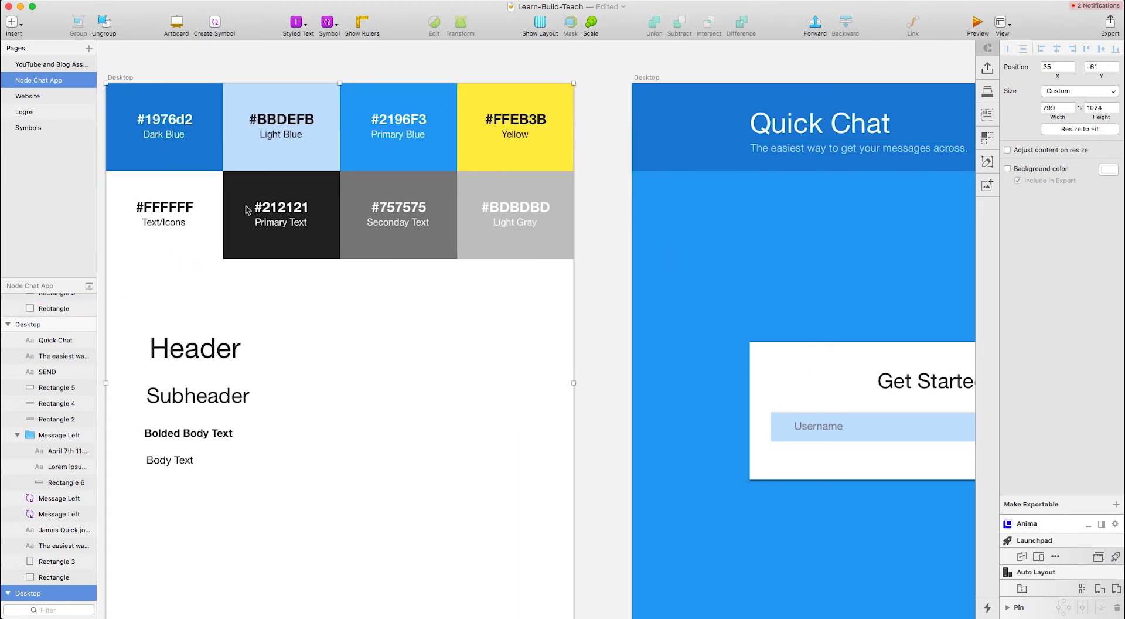
click(779, 124)
click(779, 154)
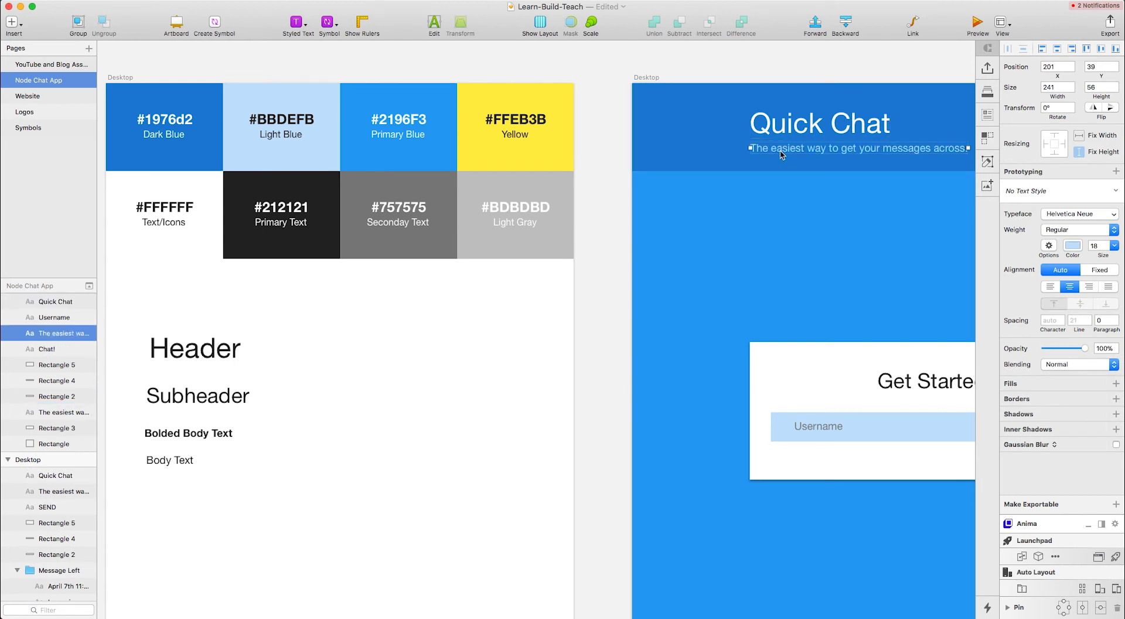
scroll(628, 260, right, 1)
scroll(627, 259, right, 1)
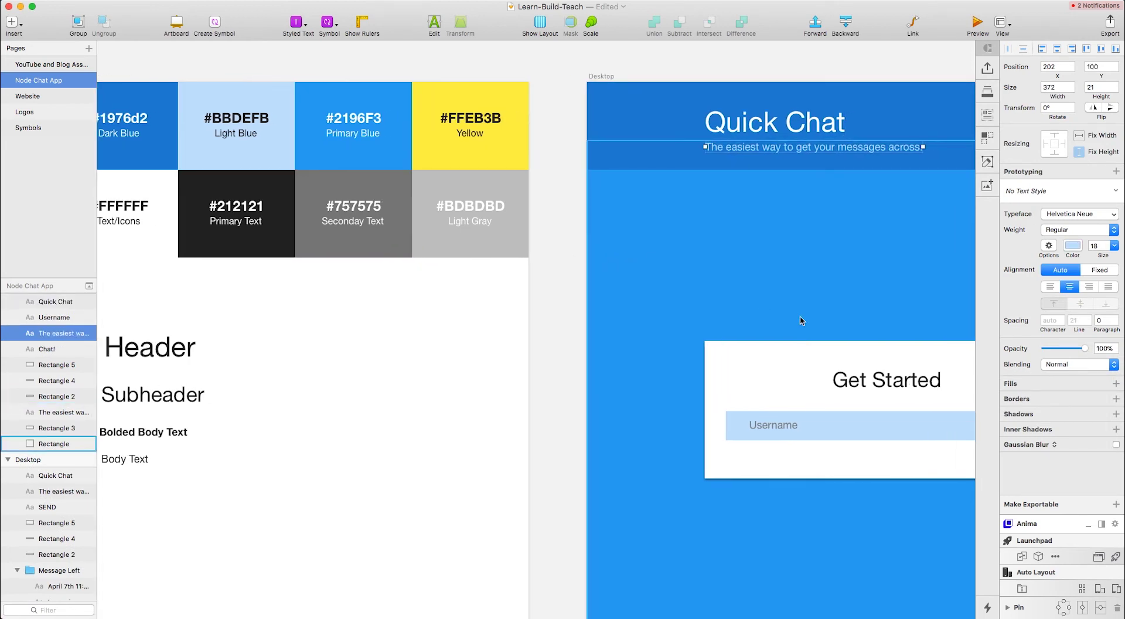
click(865, 383)
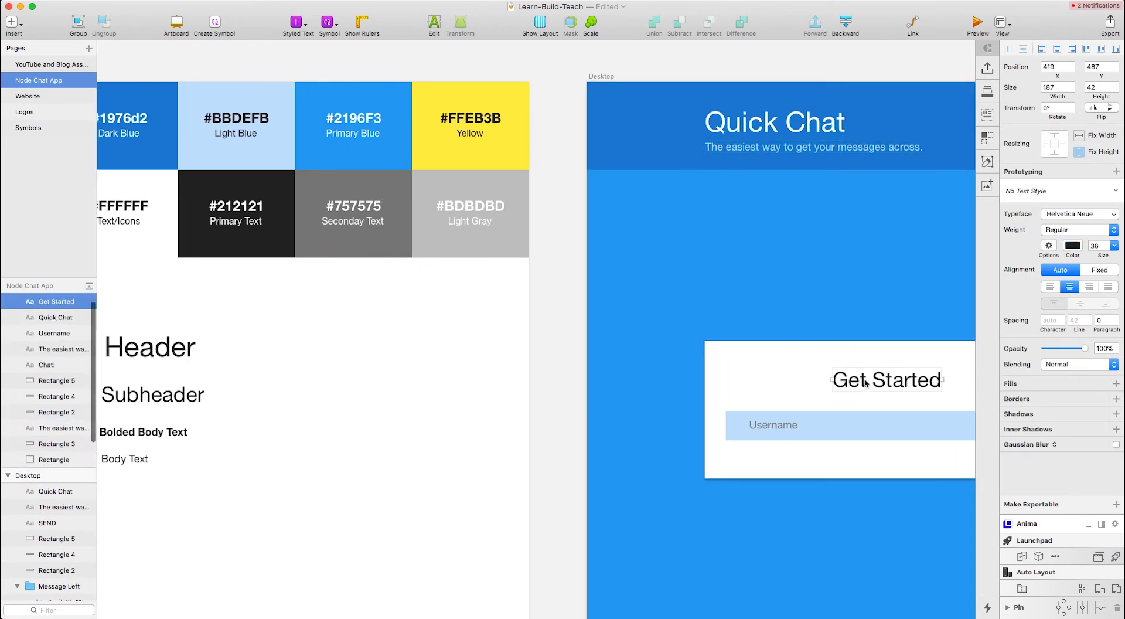
scroll(739, 431, right, 2)
click(736, 427)
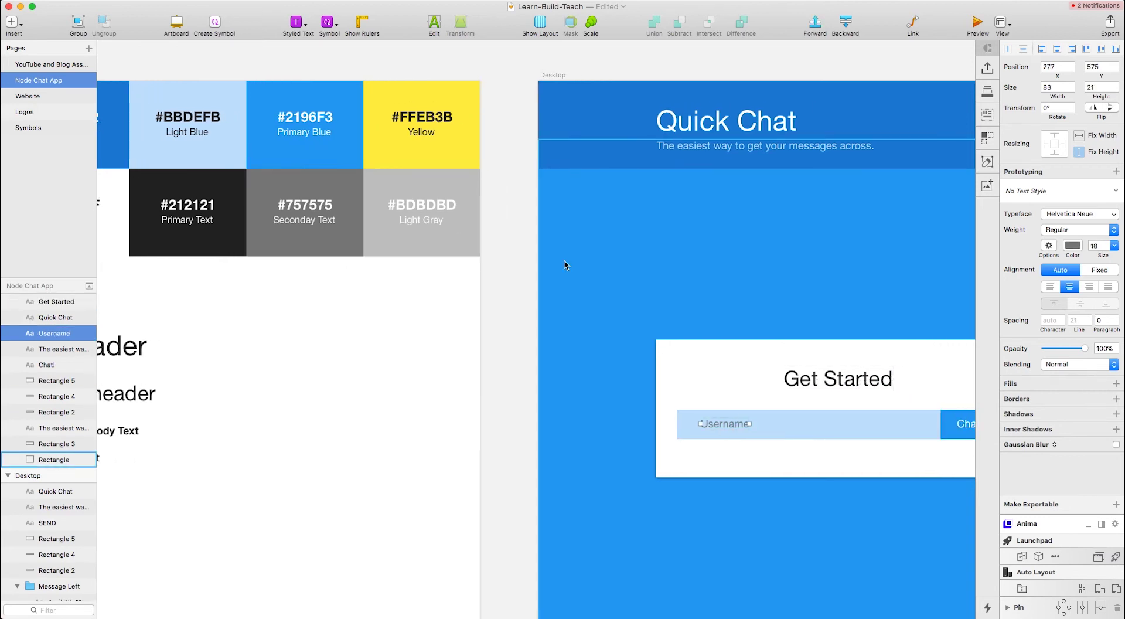
scroll(548, 260, right, 10)
scroll(564, 265, right, 3)
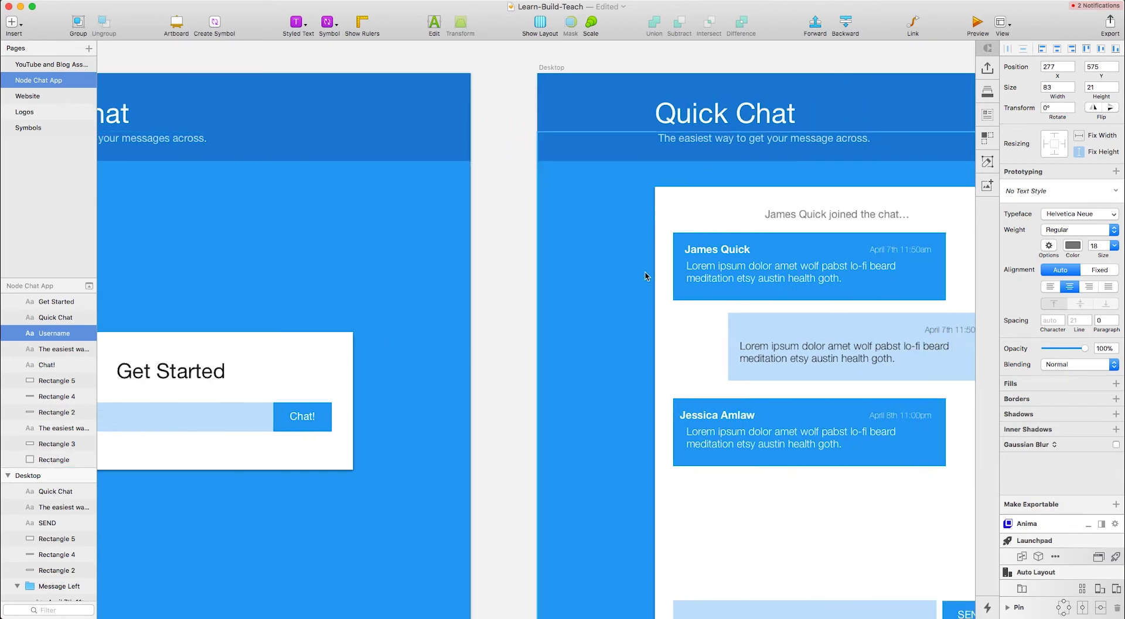
click(950, 335)
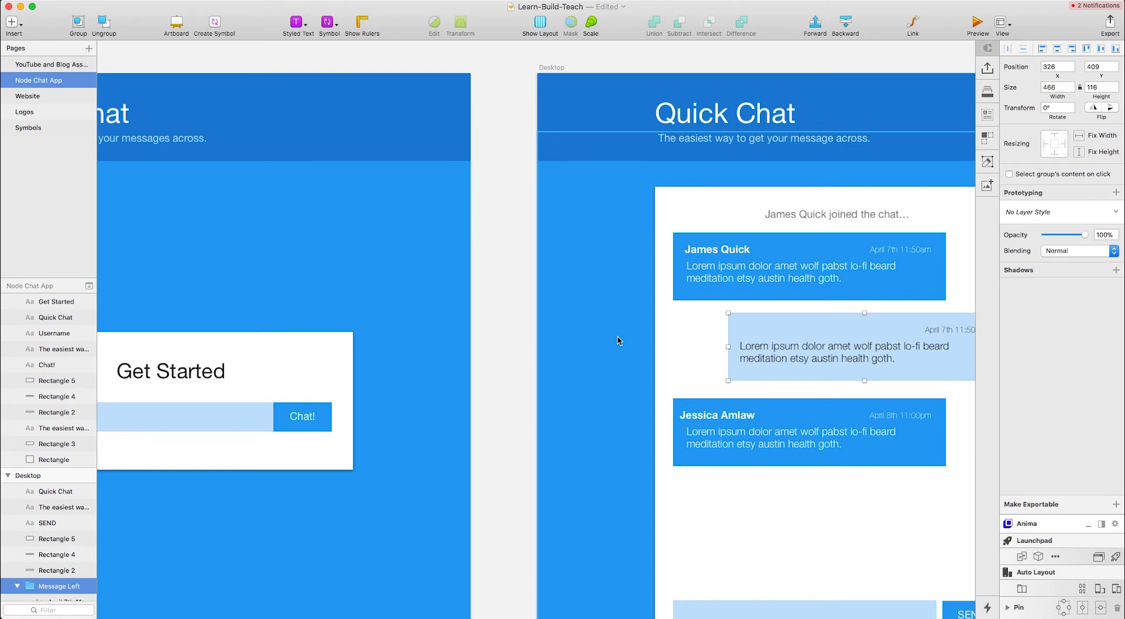
click(815, 215)
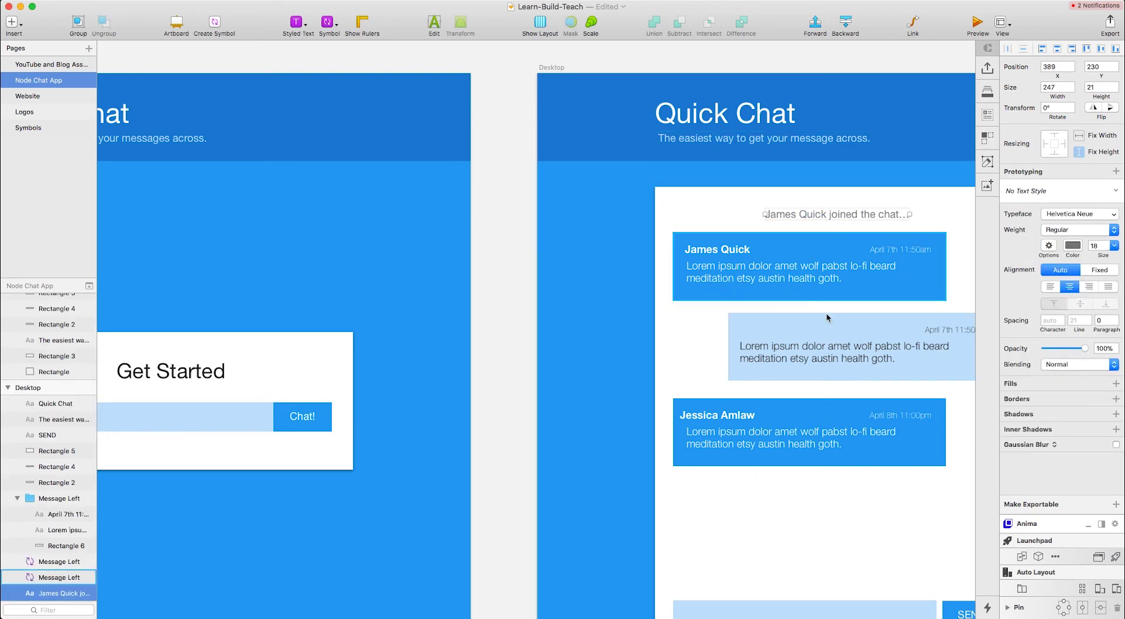
scroll(776, 288, left, 5)
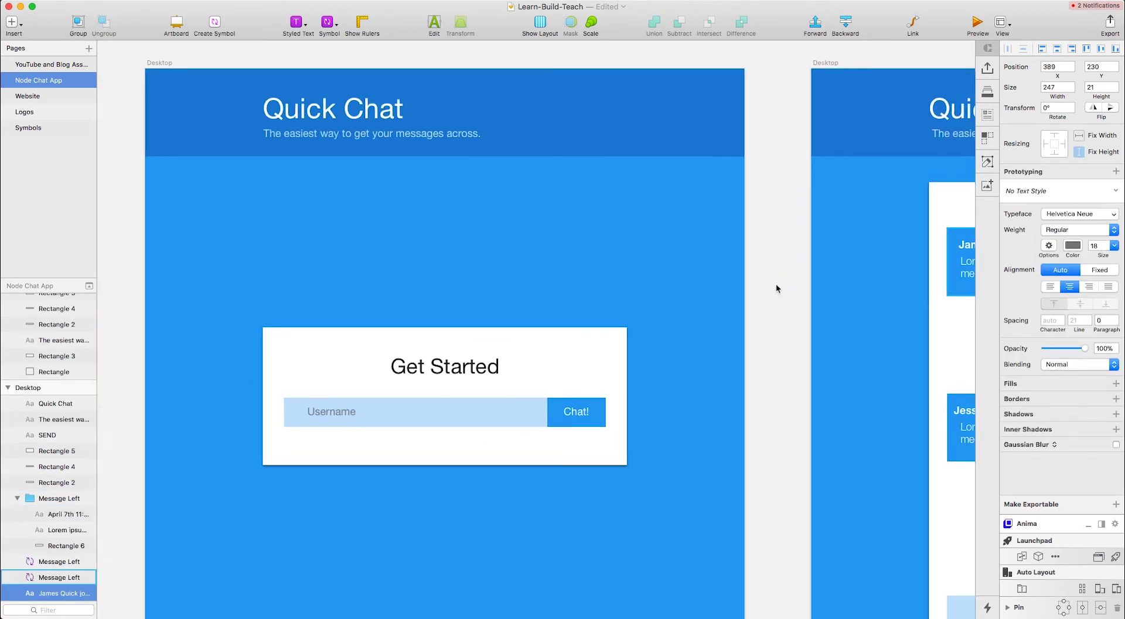
scroll(777, 288, left, 10)
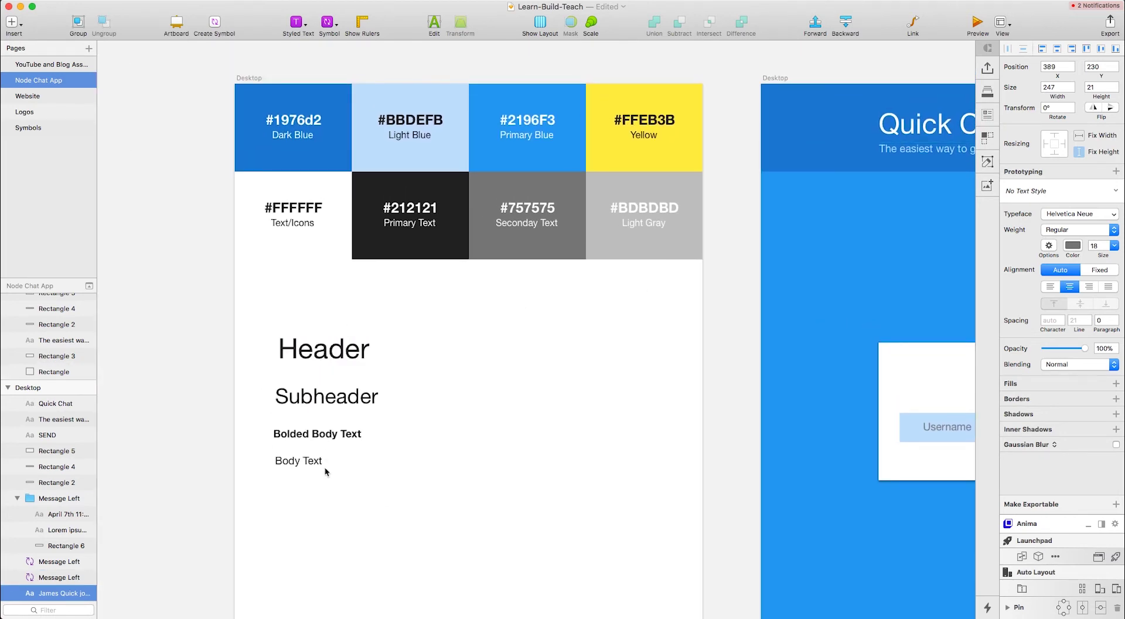
click(323, 355)
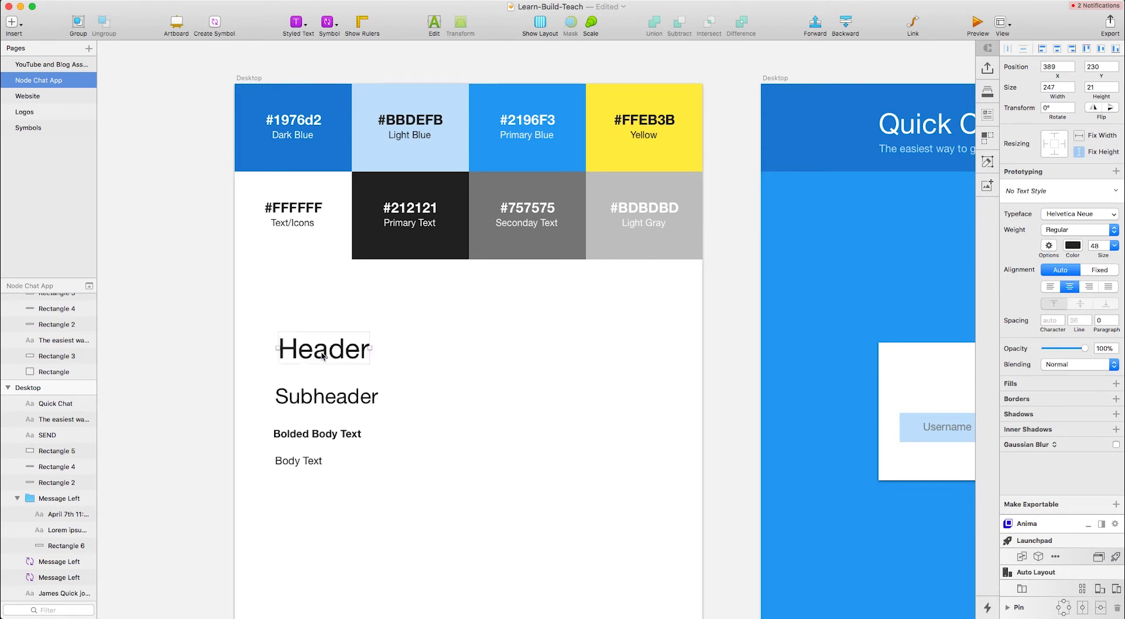
click(324, 397)
click(319, 436)
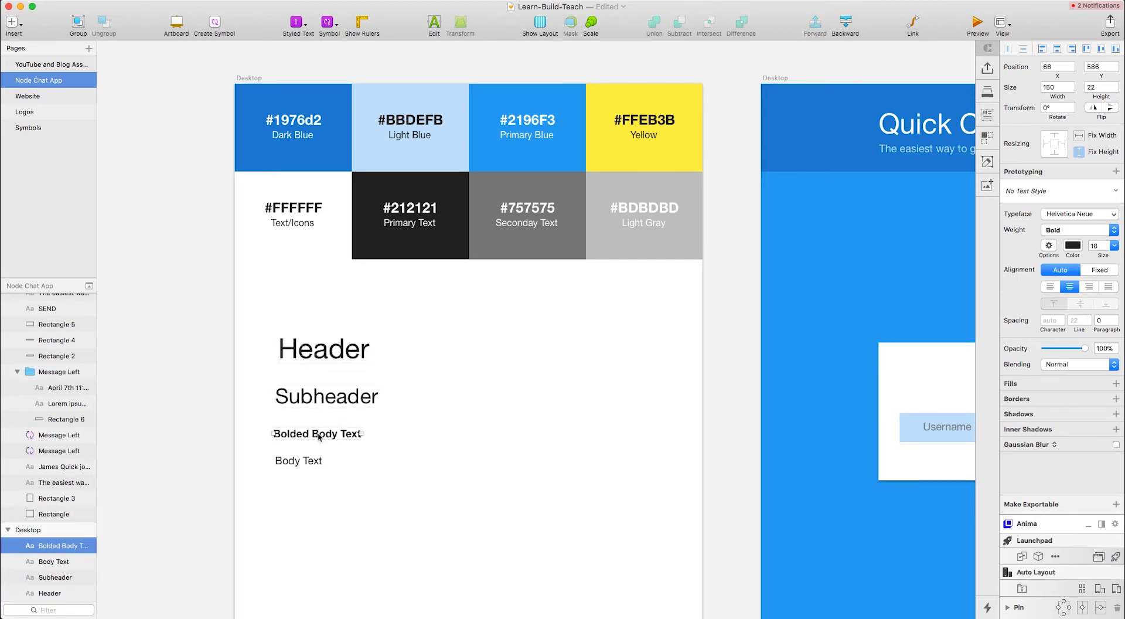
click(310, 461)
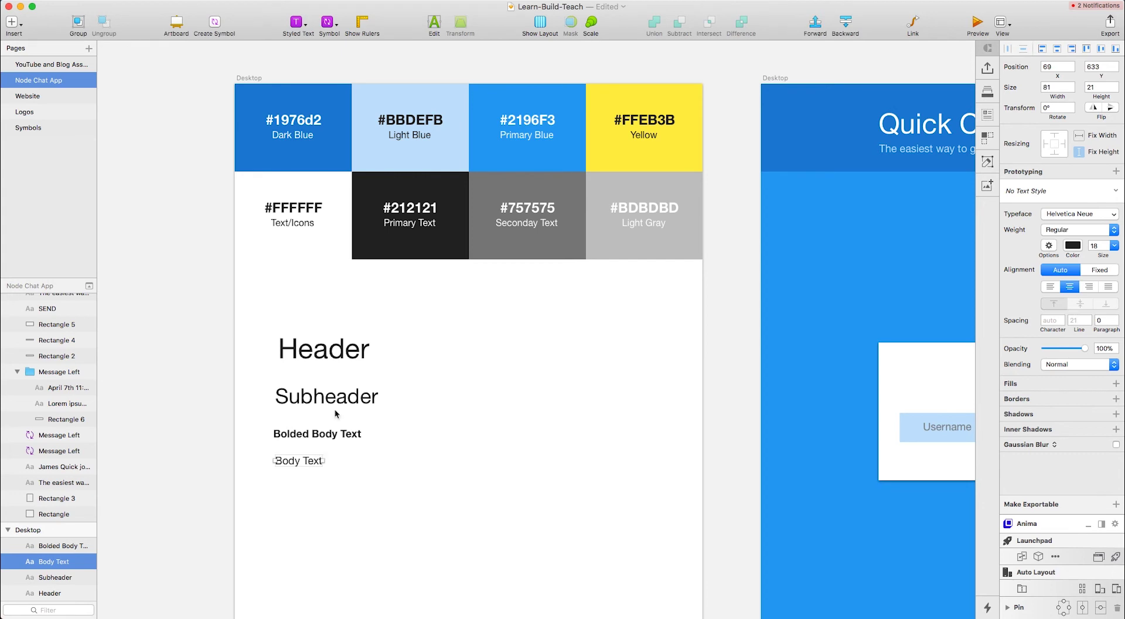
click(351, 348)
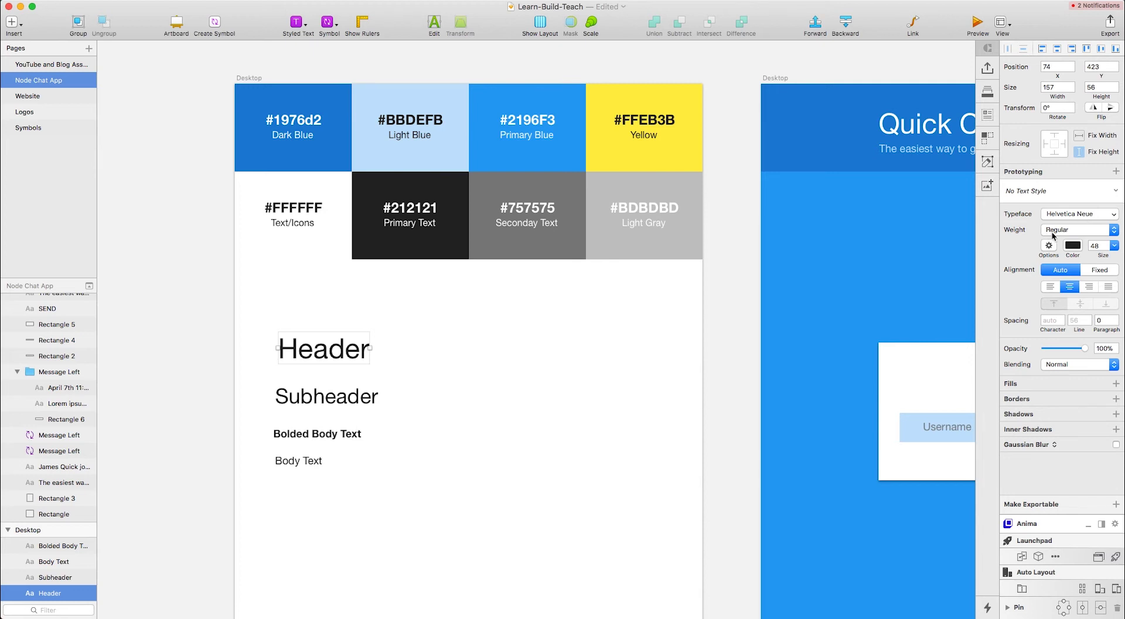
click(1061, 230)
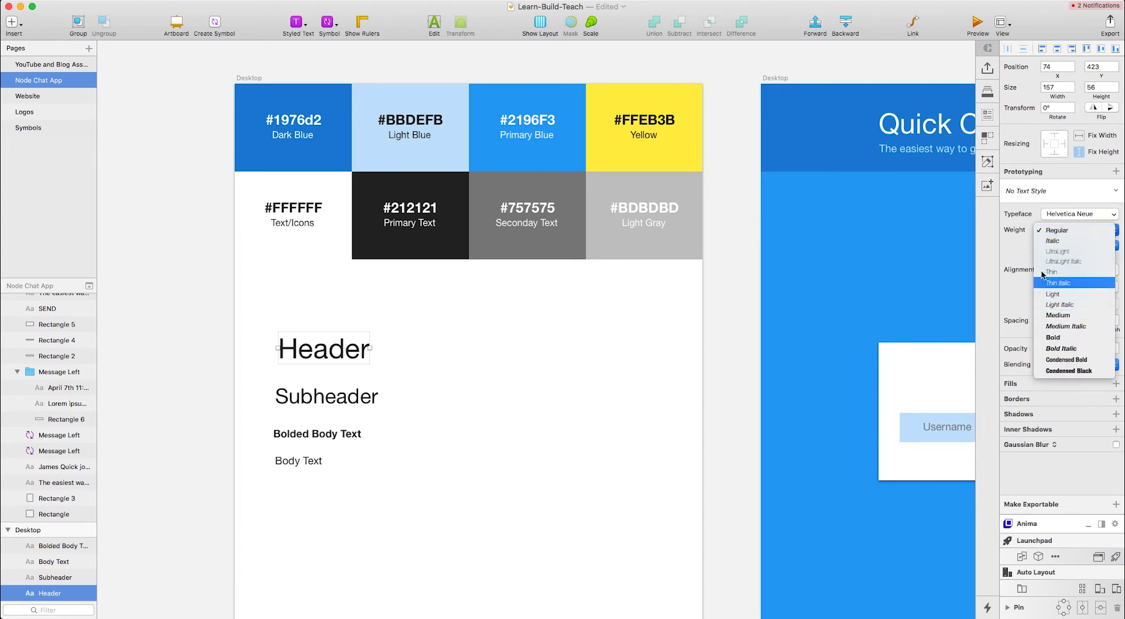
click(1019, 247)
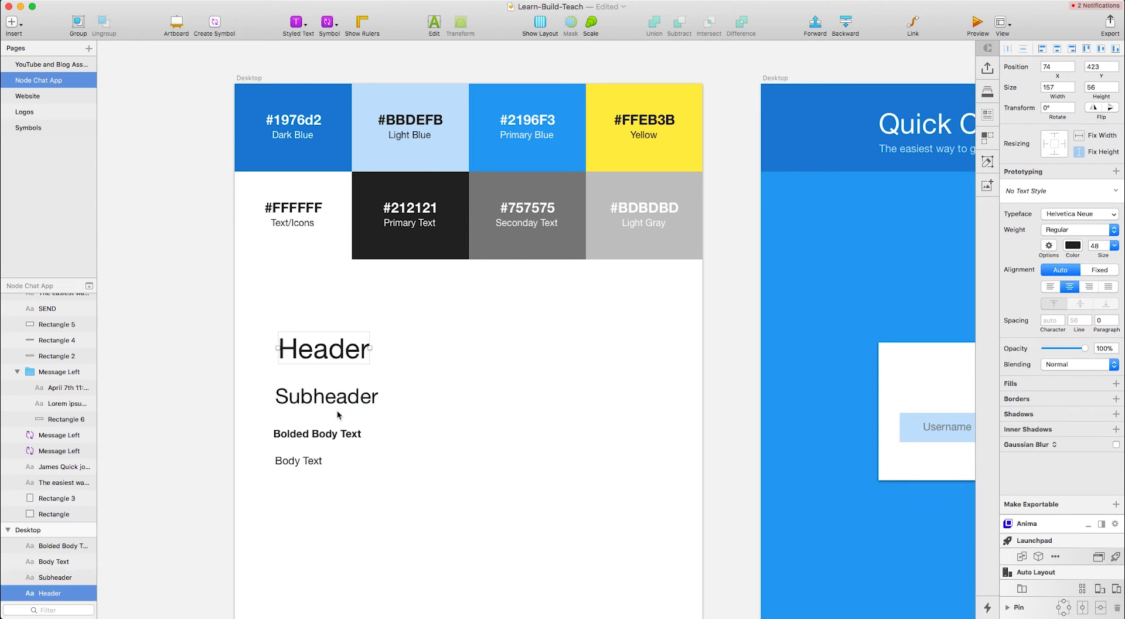
scroll(477, 447, right, 4)
scroll(478, 452, right, 10)
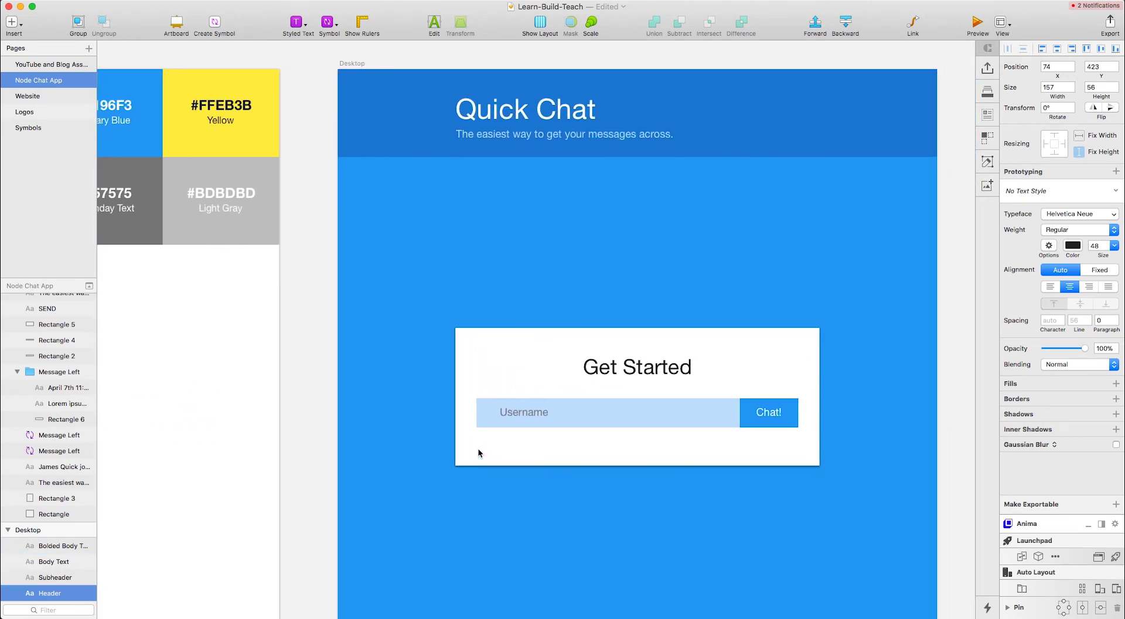
key(super+minus)
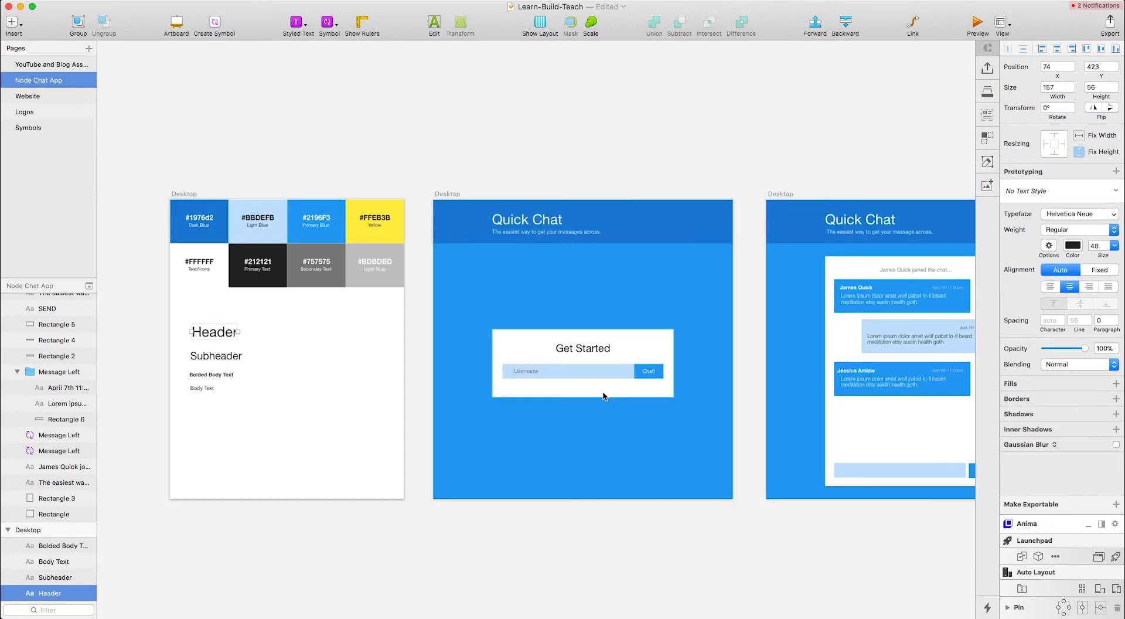
click(616, 157)
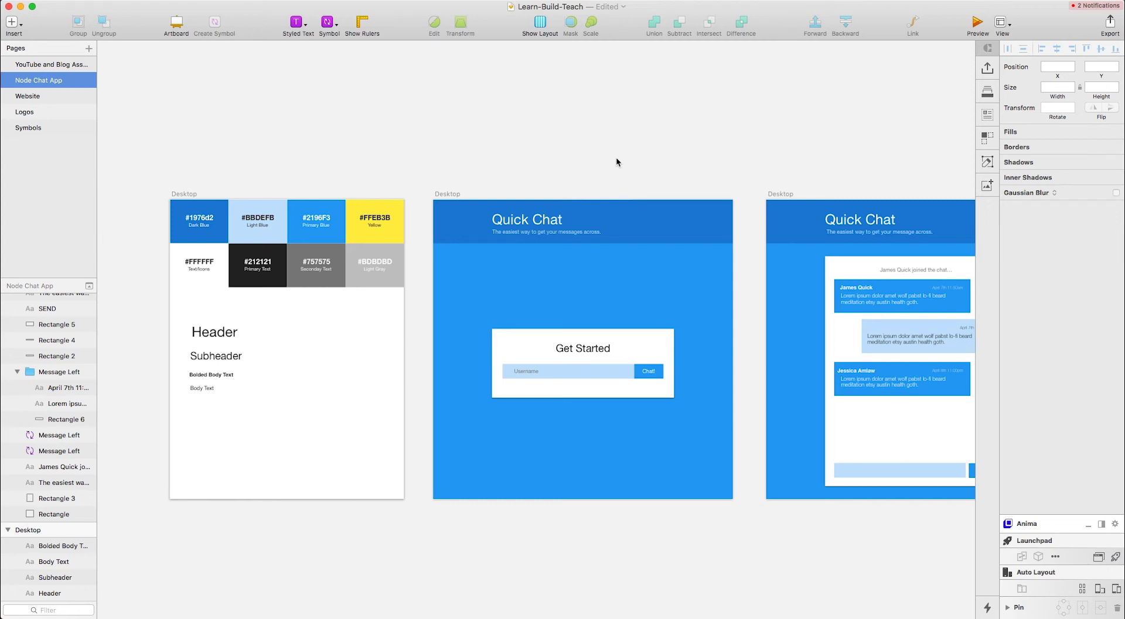
key(super+plus)
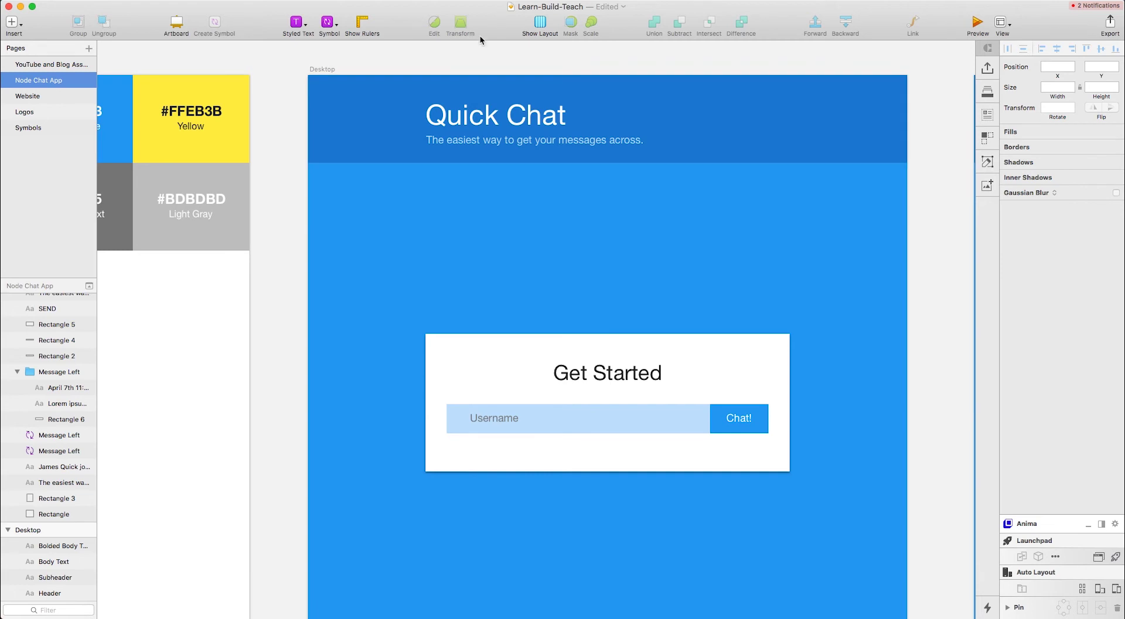
click(549, 117)
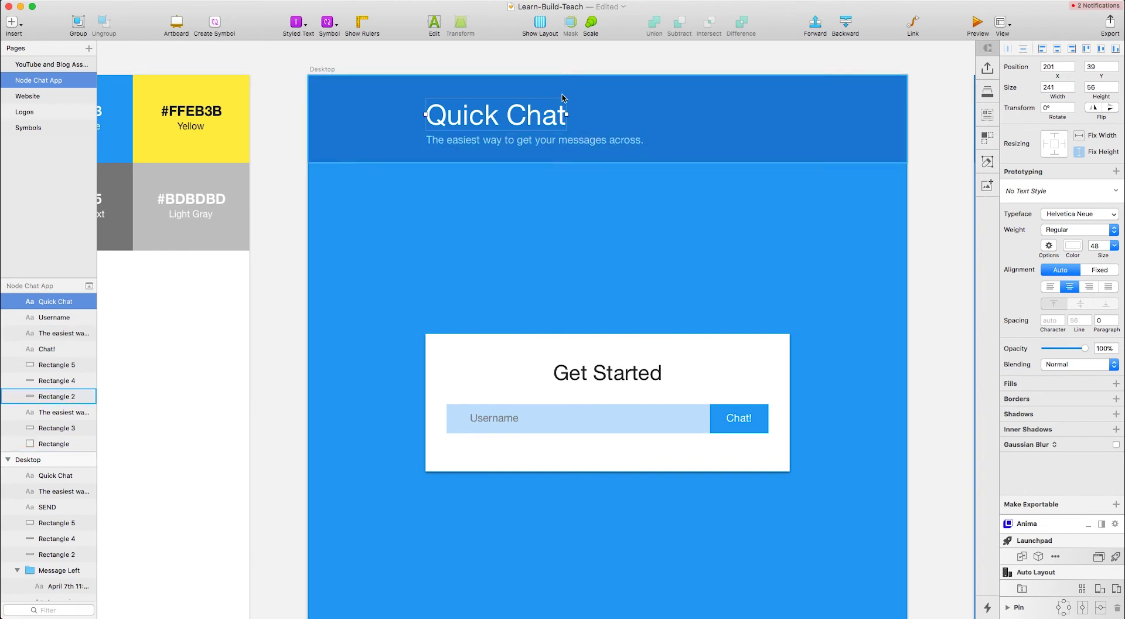
click(542, 143)
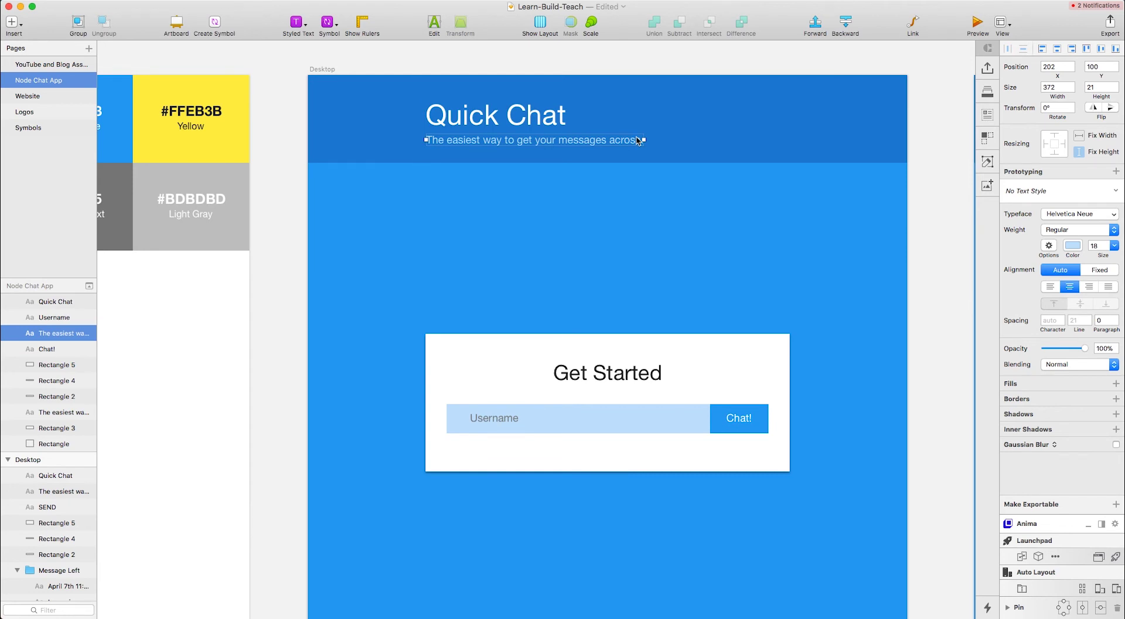
click(526, 118)
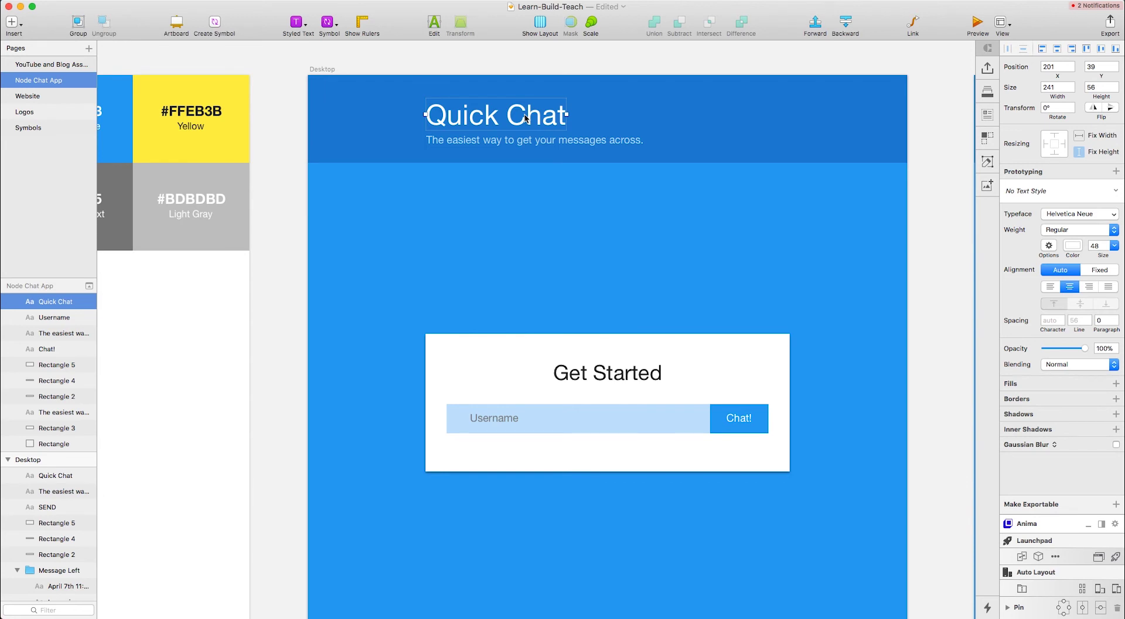
click(528, 141)
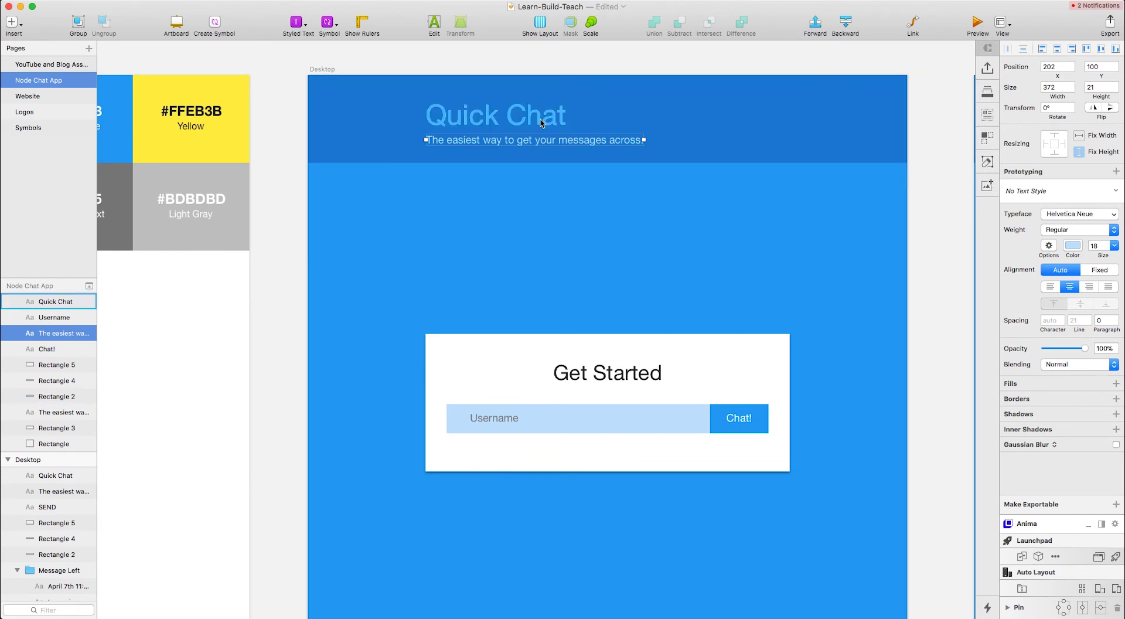
click(541, 122)
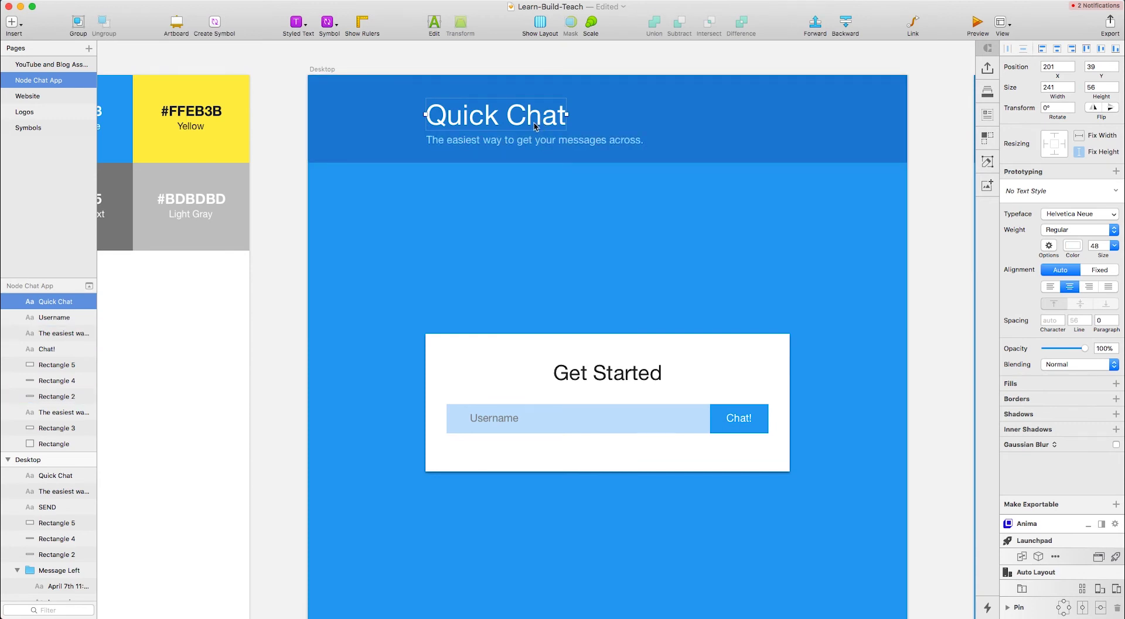
click(530, 141)
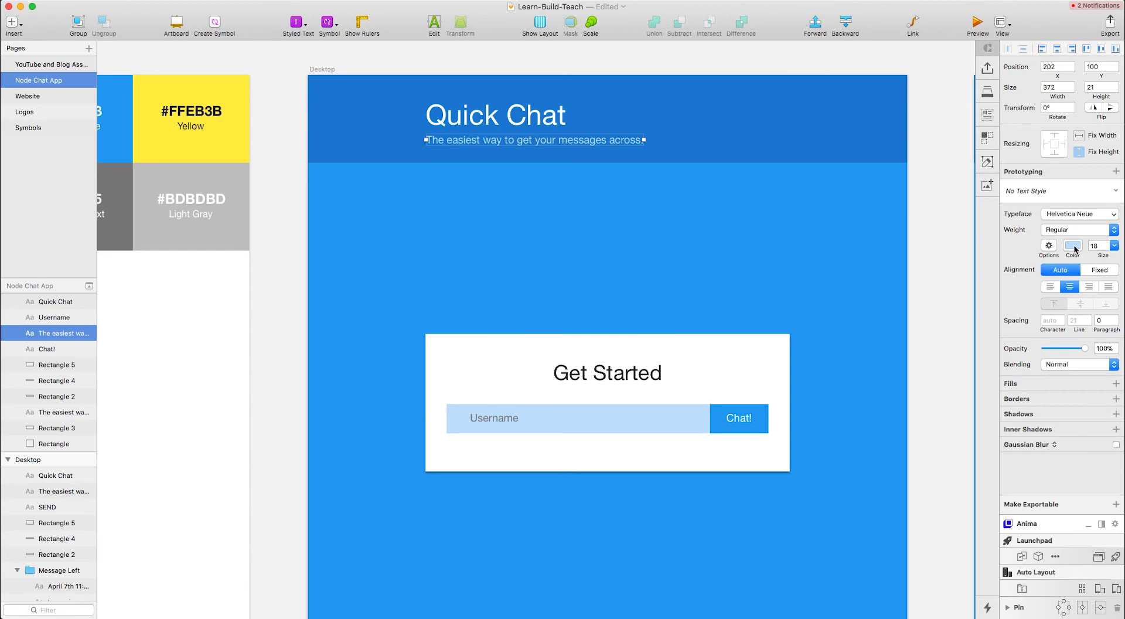
scroll(346, 219, left, 5)
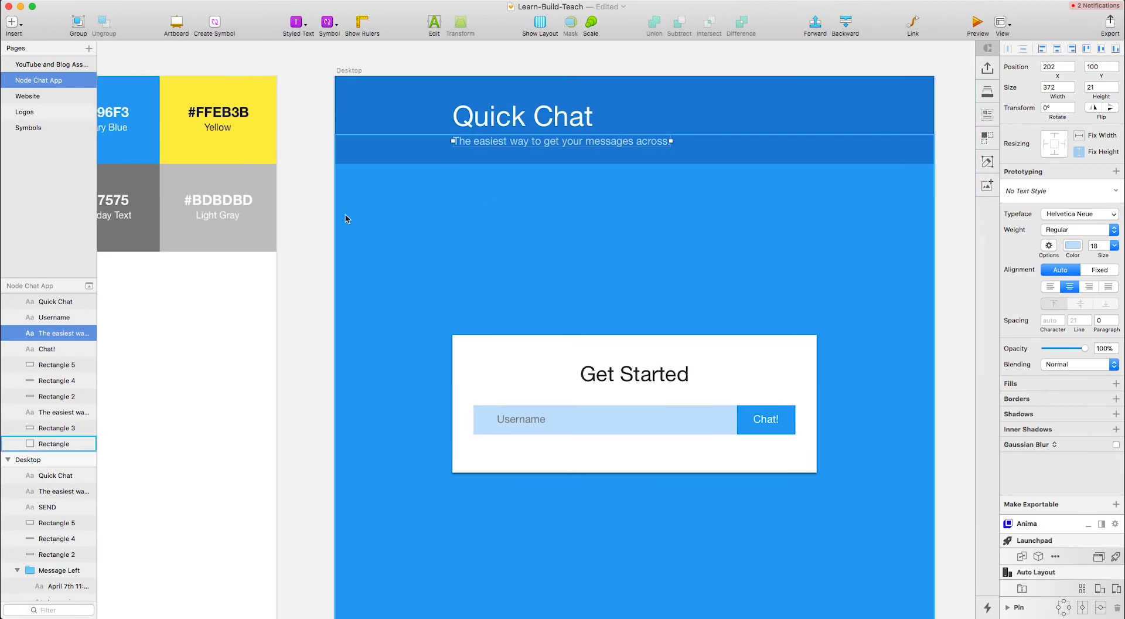
click(344, 218)
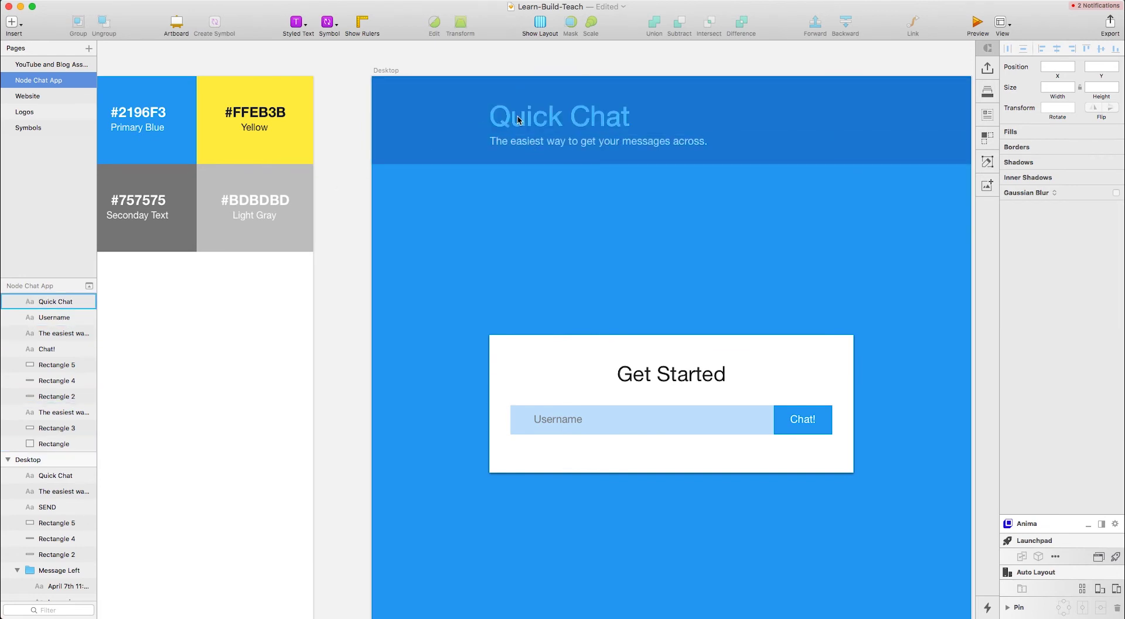
scroll(510, 261, down, 2)
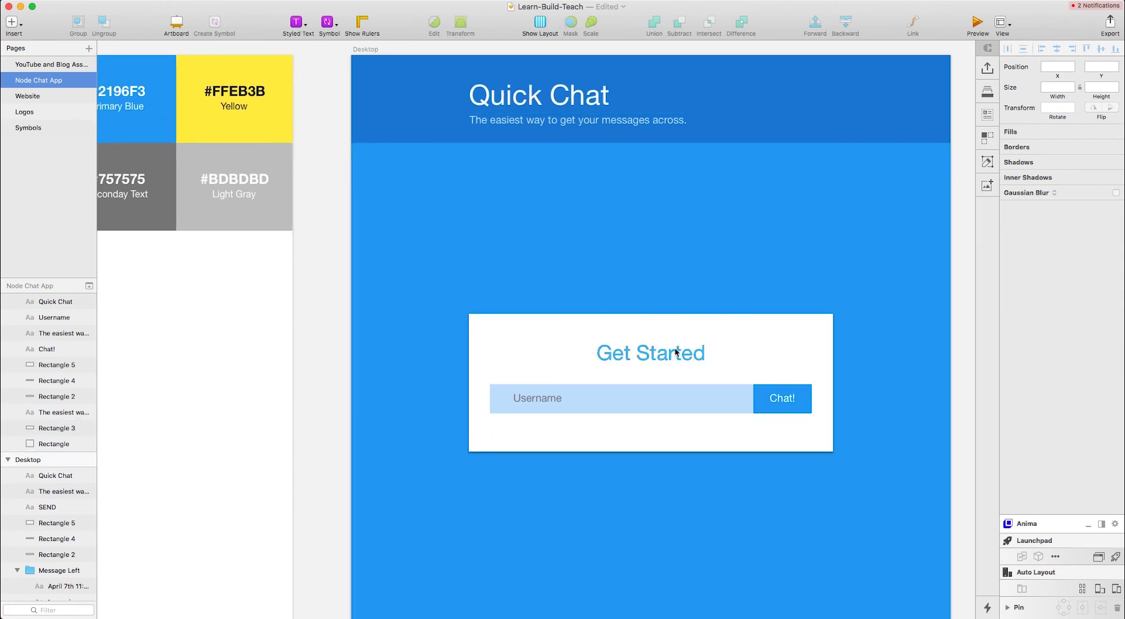
- Set the login card's 36 pt Helvetica Neue 'Get Started' heading to Bold weight
click(546, 400)
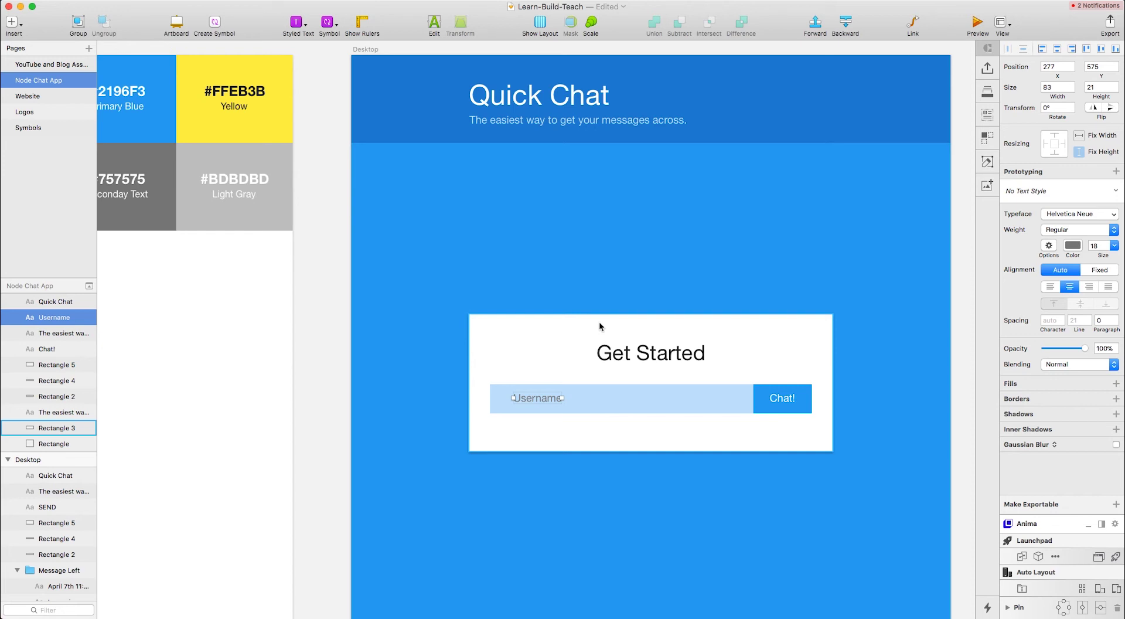
click(652, 351)
click(1070, 230)
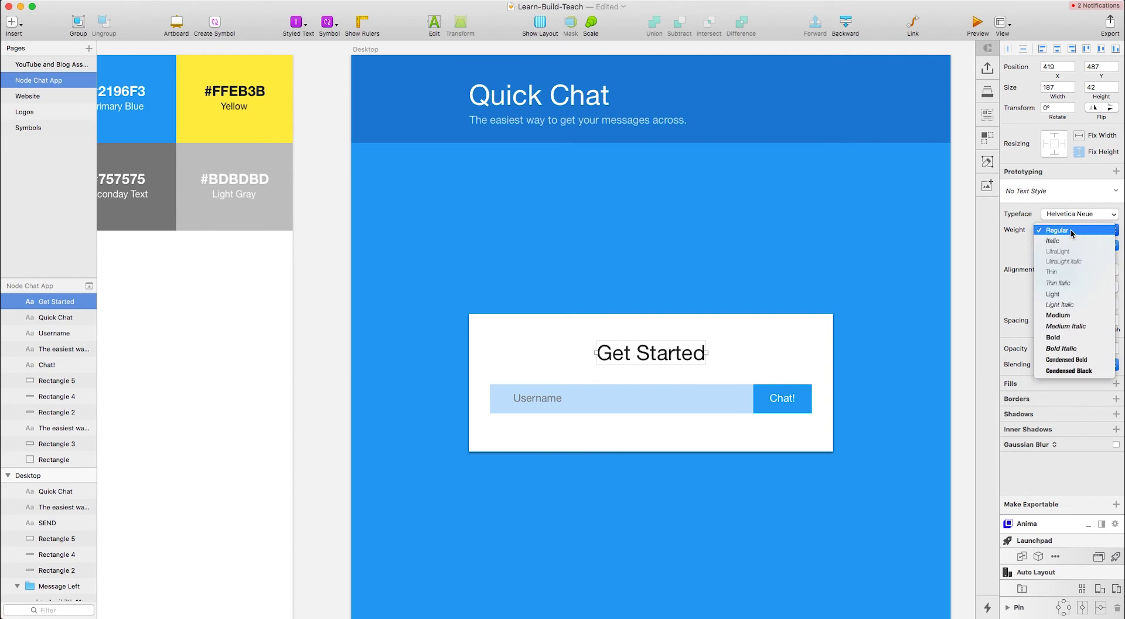
click(1055, 337)
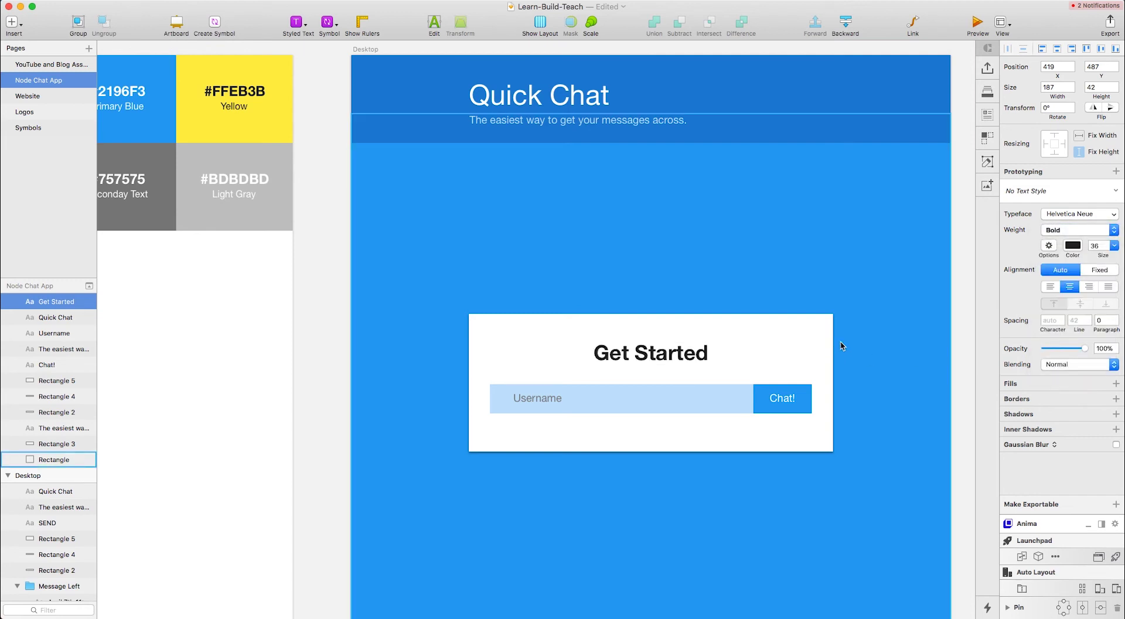
scroll(881, 345, right, 5)
scroll(882, 345, down, 1)
key(super+minus)
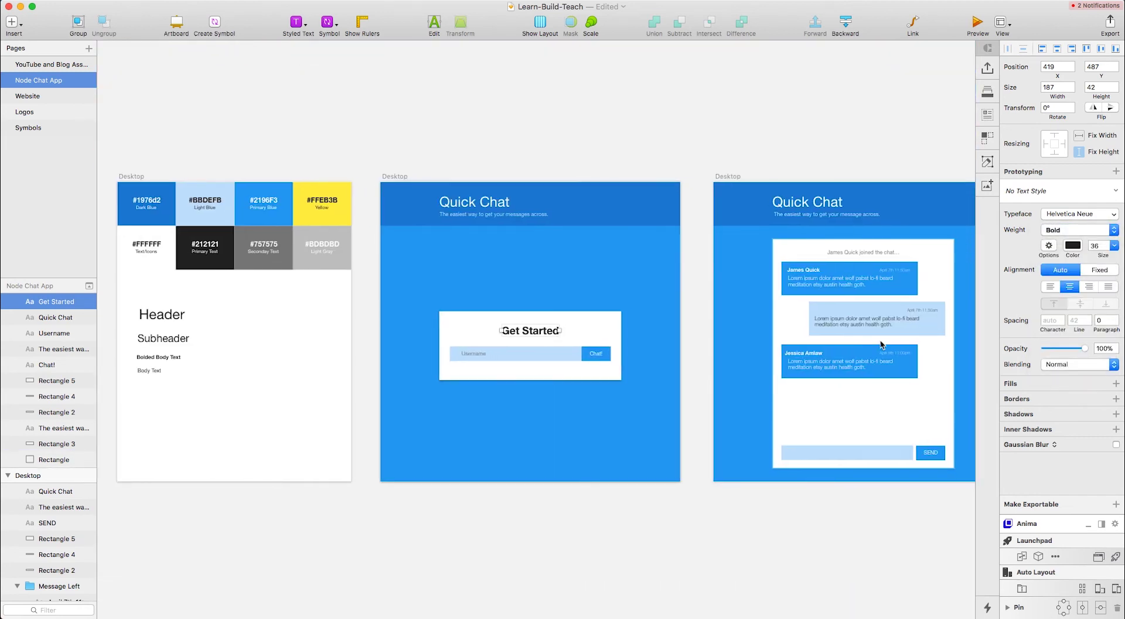
key(super+plus)
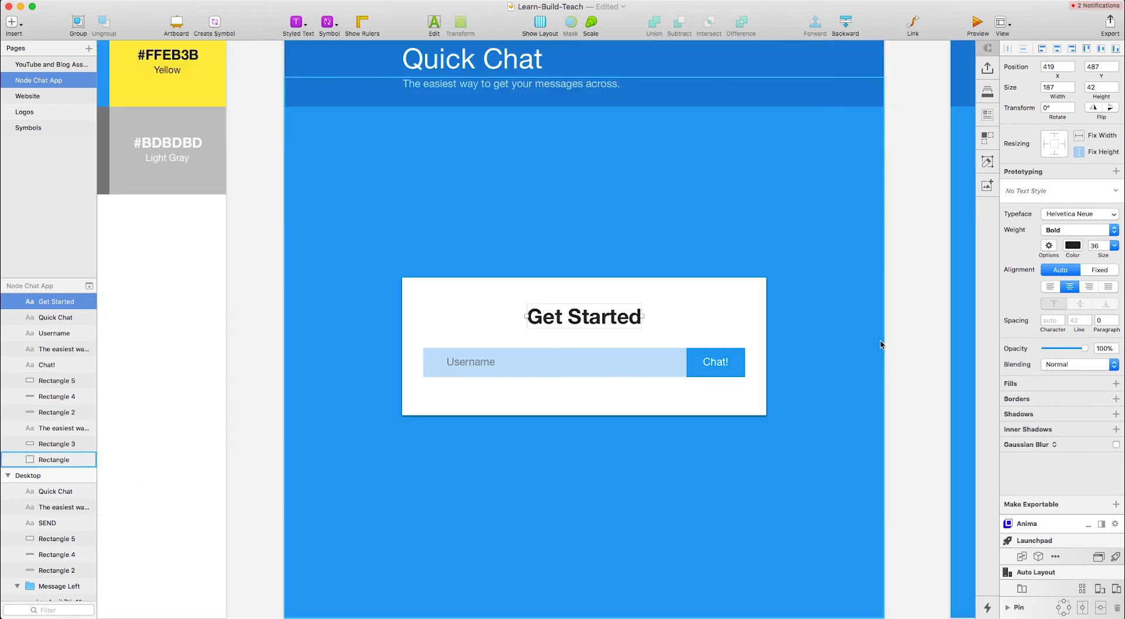
scroll(735, 330, up, 2)
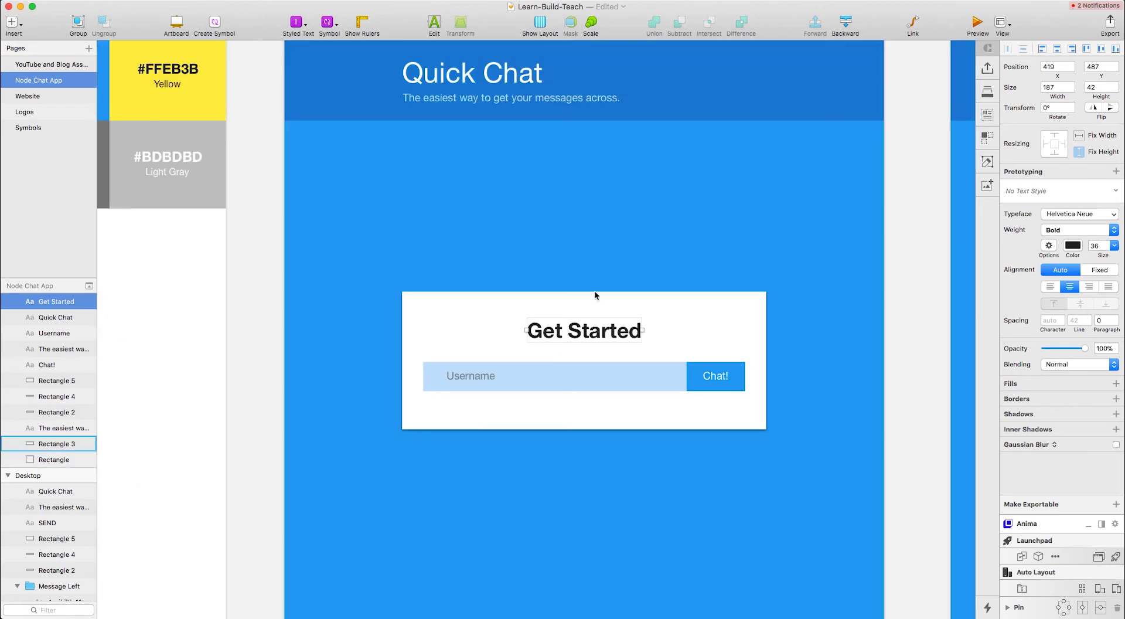
scroll(503, 359, right, 8)
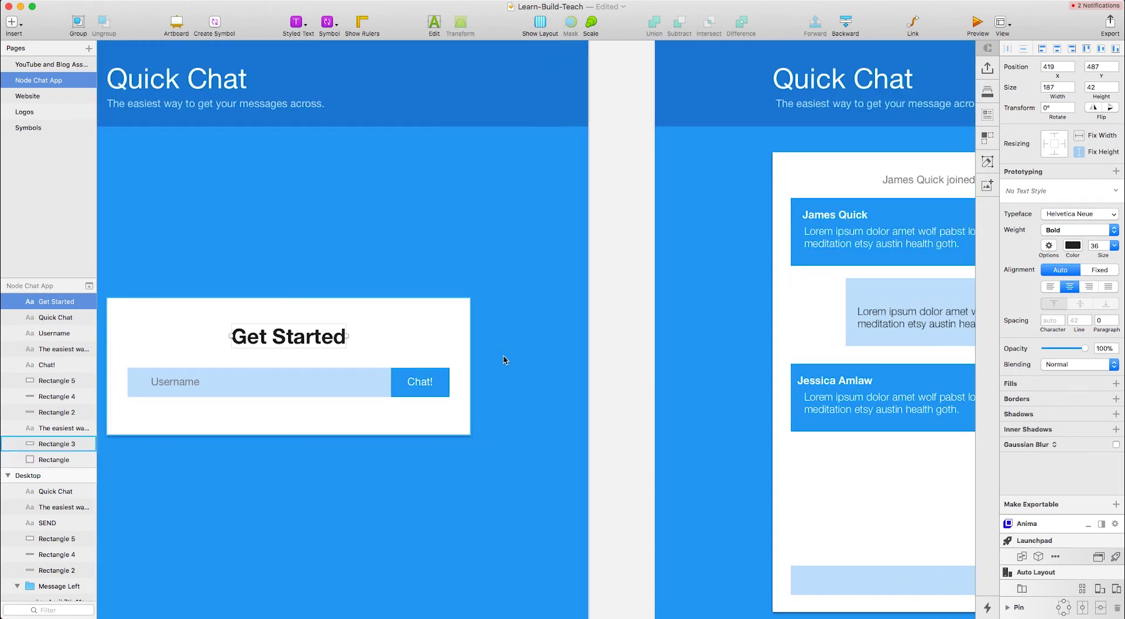
- Check that the chat screen's join notice text colour is secondary grey 757575
scroll(503, 359, right, 2)
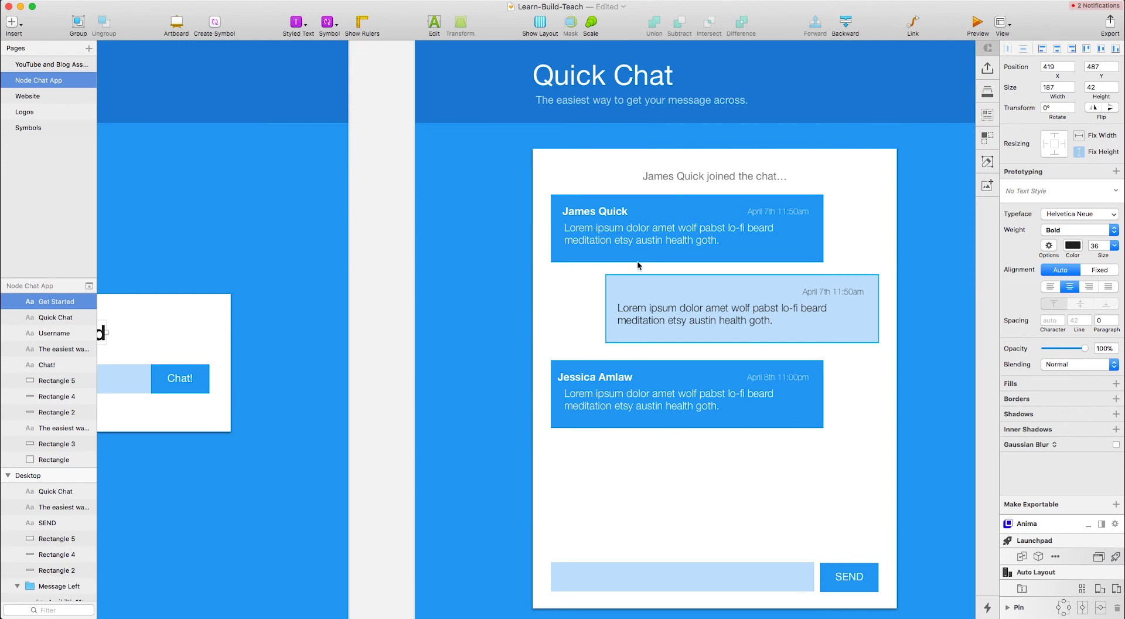
click(712, 174)
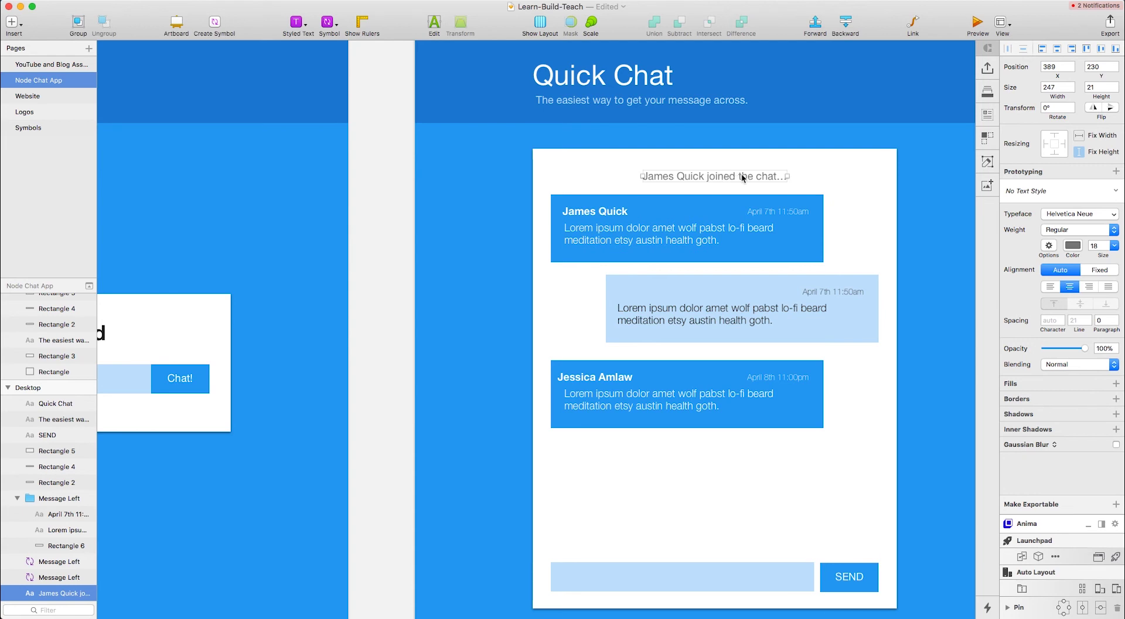
click(1074, 247)
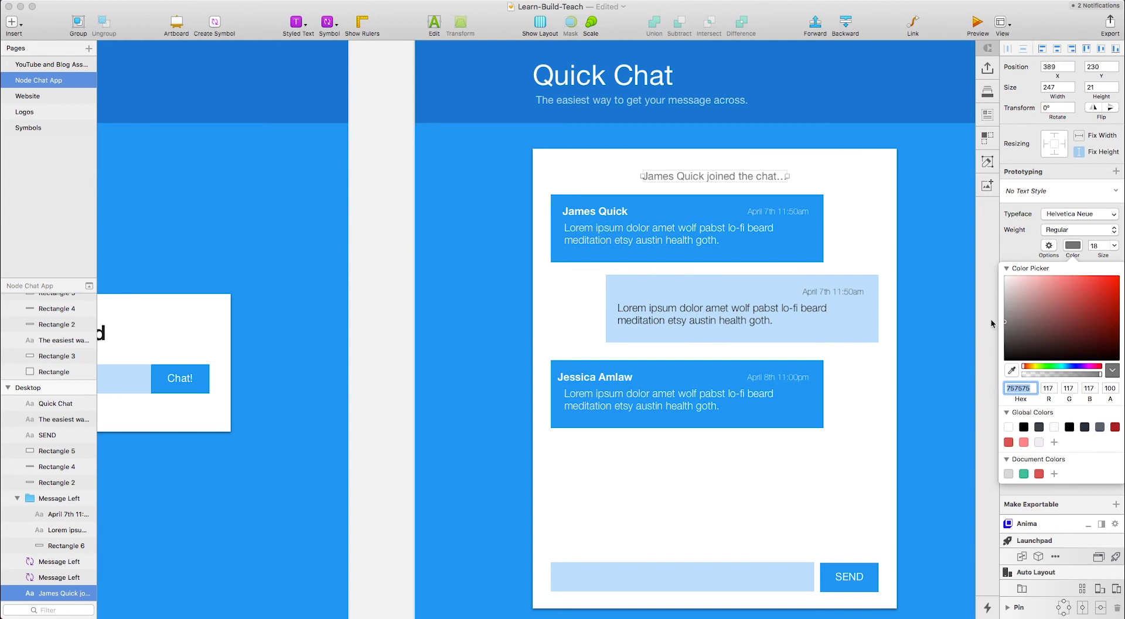
scroll(351, 245, left, 5)
scroll(351, 246, left, 15)
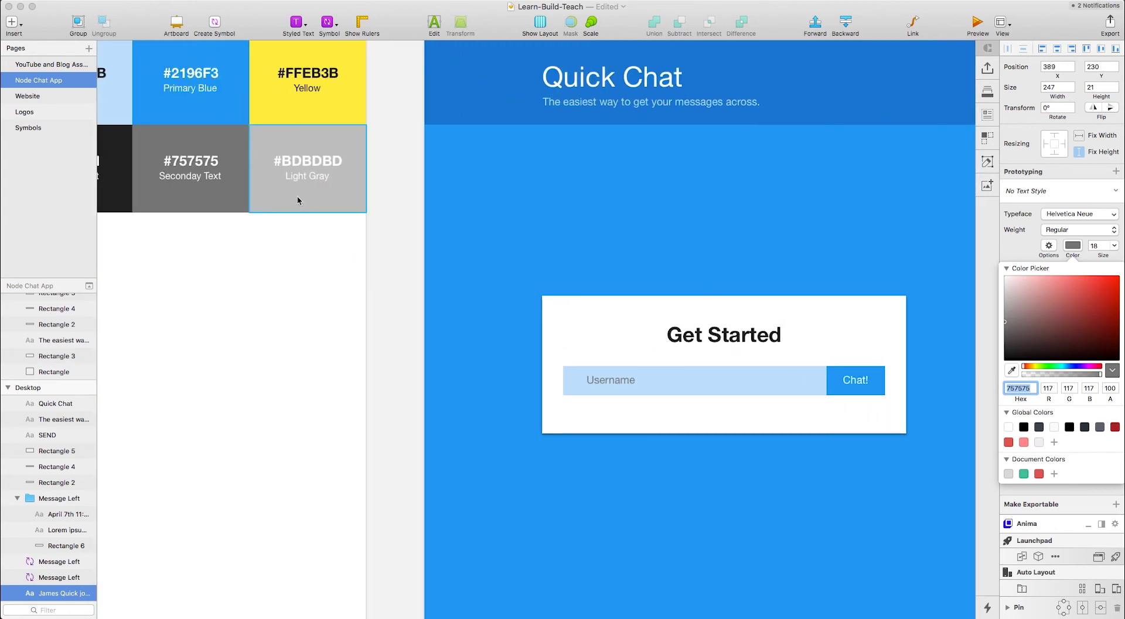
scroll(298, 200, right, 12)
scroll(299, 201, right, 3)
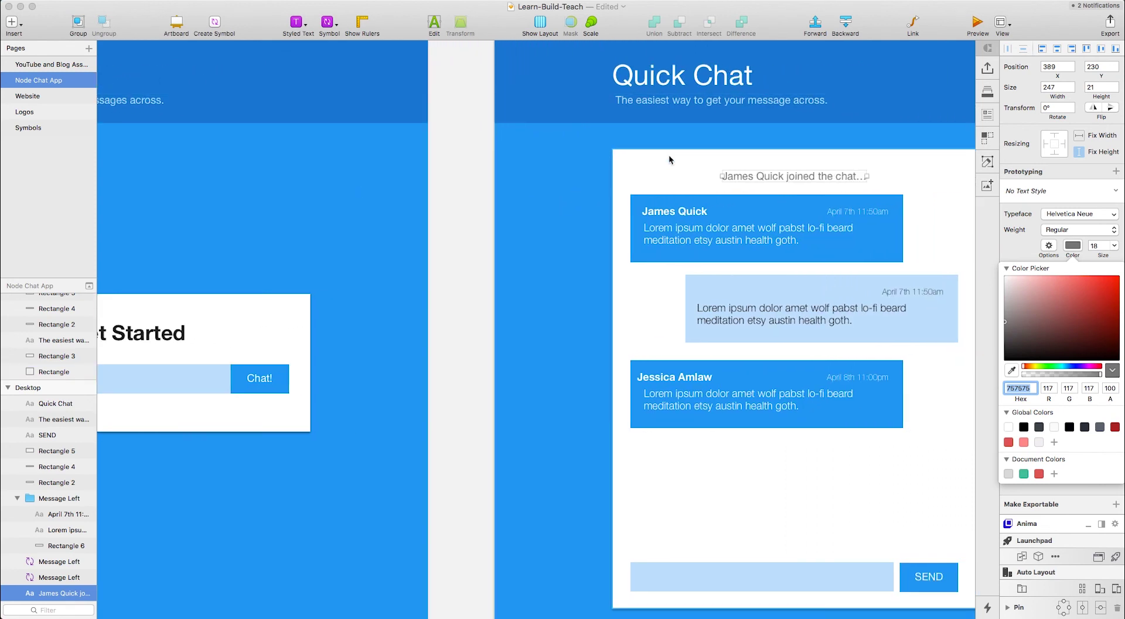
- Open the Message symbol master from the first message bubble on the chat screen
click(669, 155)
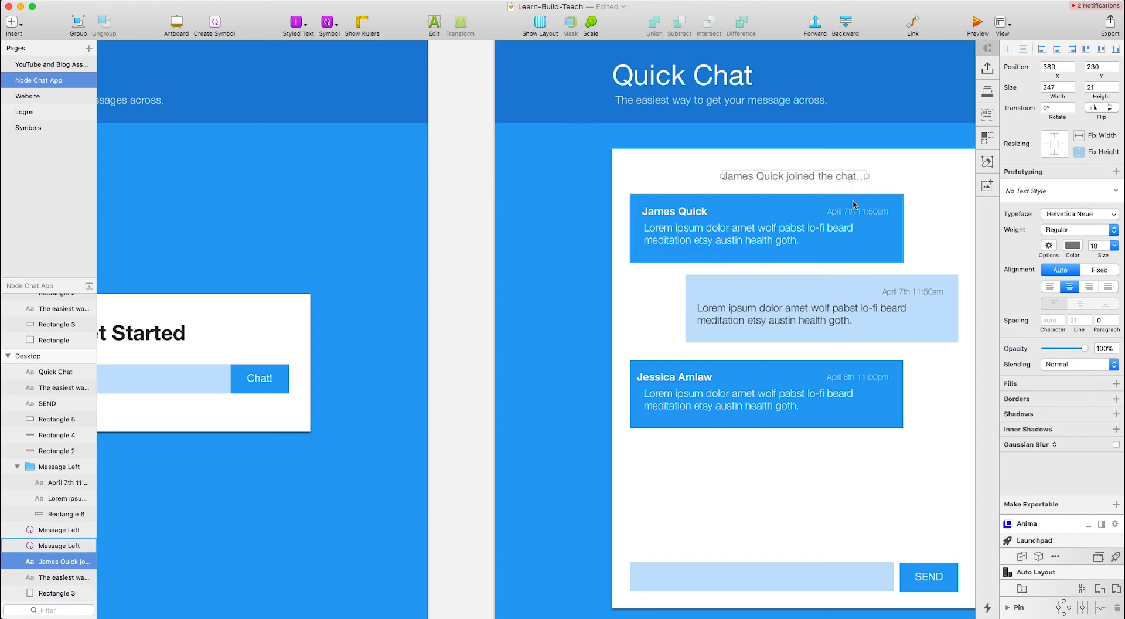
click(873, 216)
double_click(874, 217)
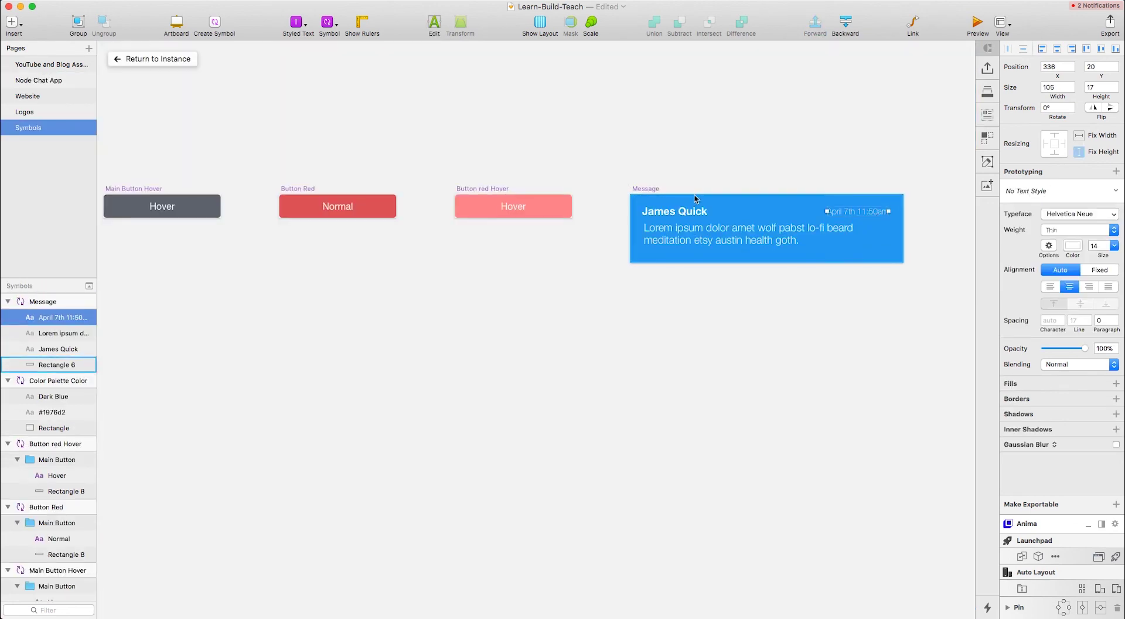
- Use Return to Instance to get back to the chat artboard on Node Chat App
click(161, 61)
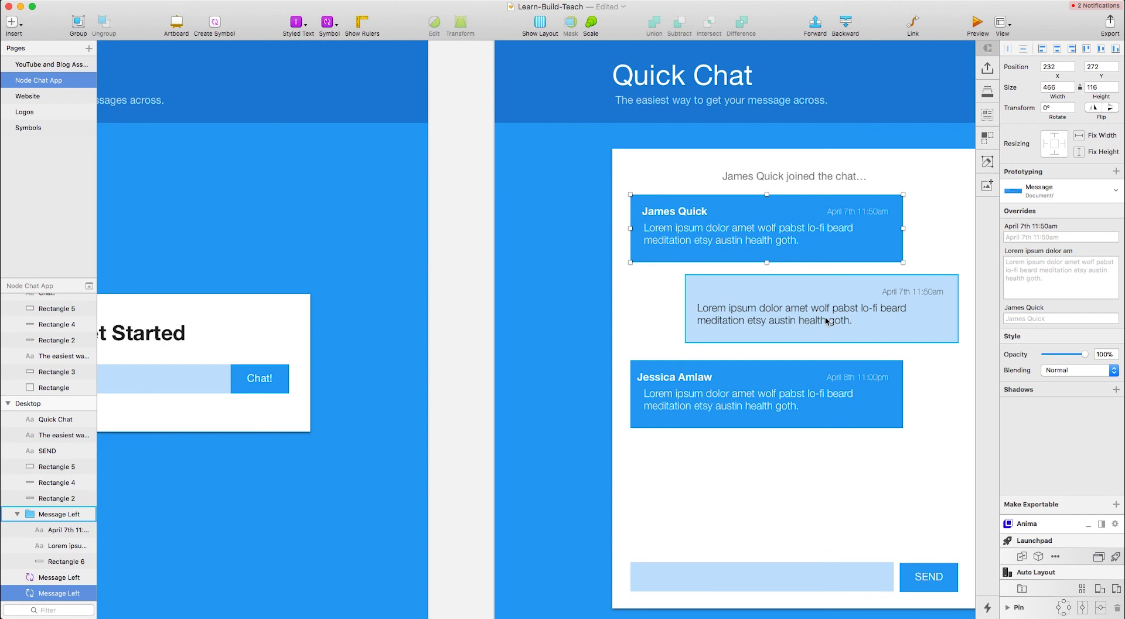
- Move the SEND label and its Rectangle 5 background about 10 px left
scroll(826, 321, down, 5)
scroll(826, 321, right, 5)
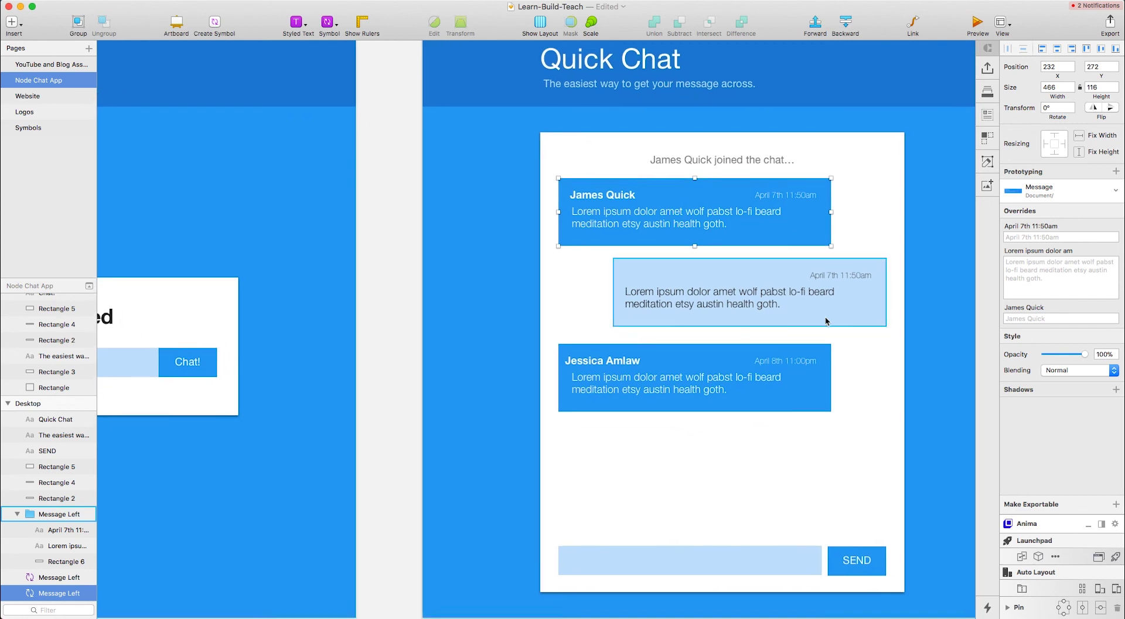
click(857, 518)
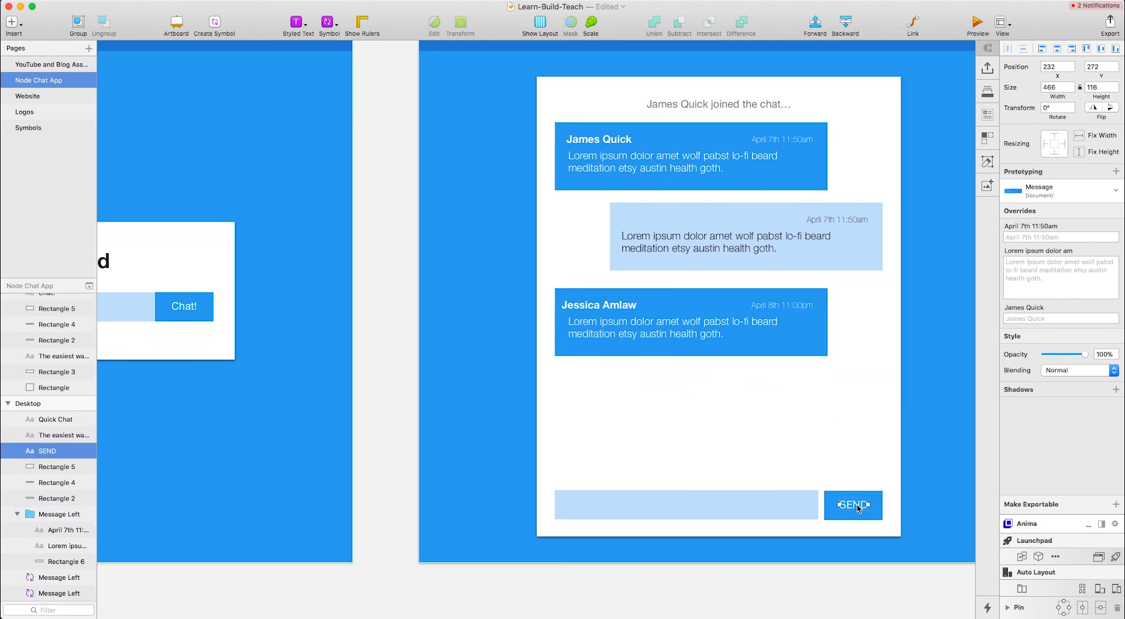
shift+click(856, 518)
drag(856, 502, 851, 502)
click(856, 466)
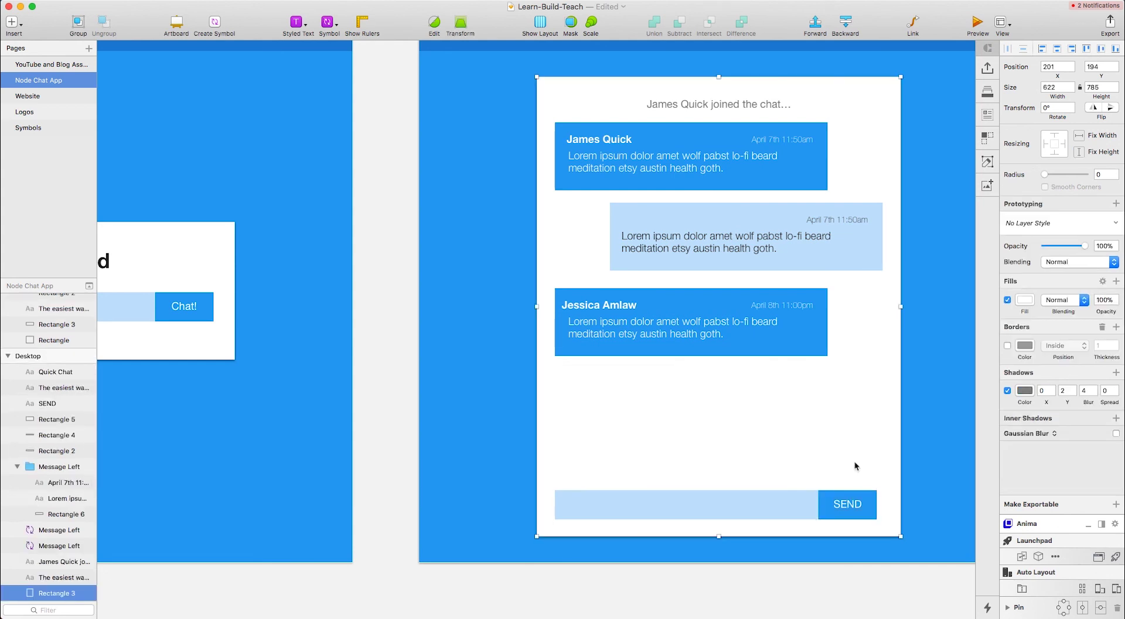
key(super+minus)
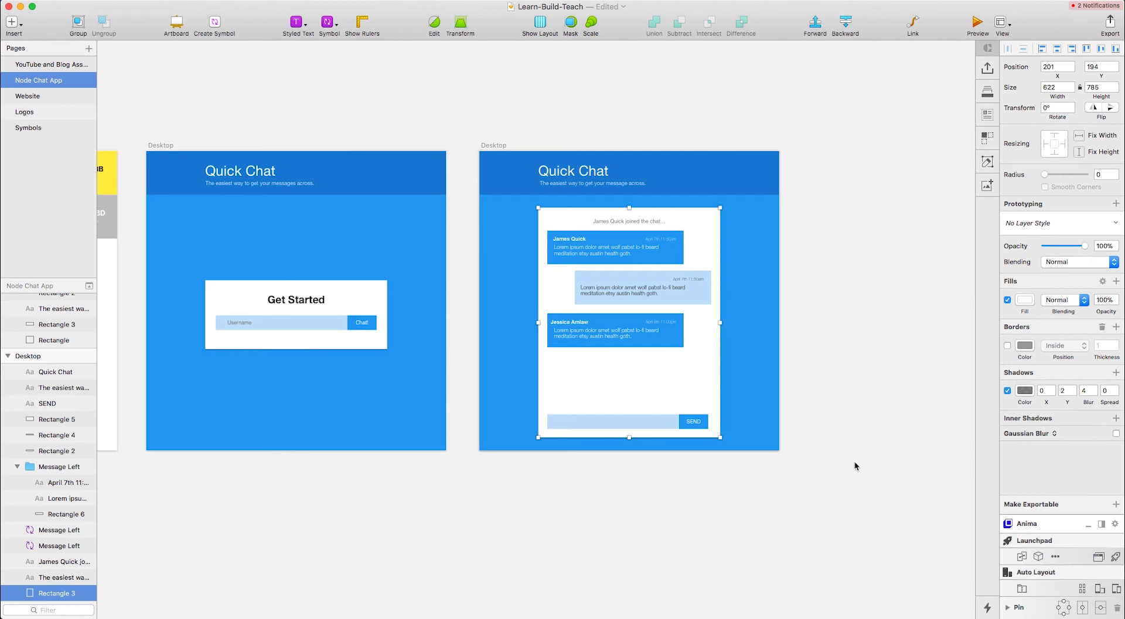
scroll(854, 466, left, 1)
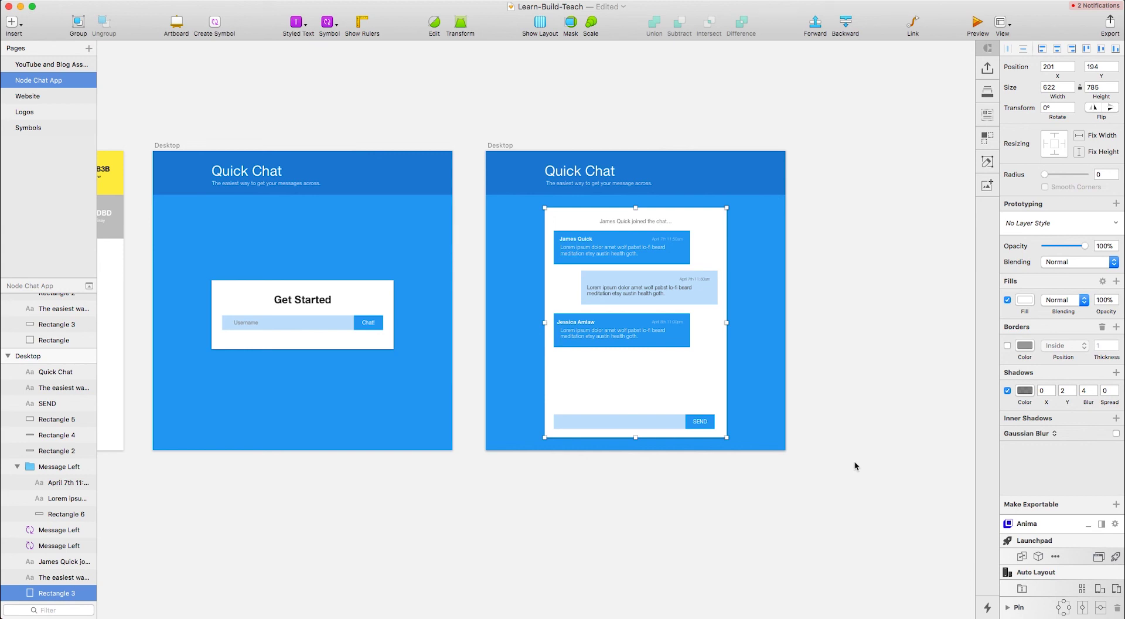
click(566, 171)
click(796, 205)
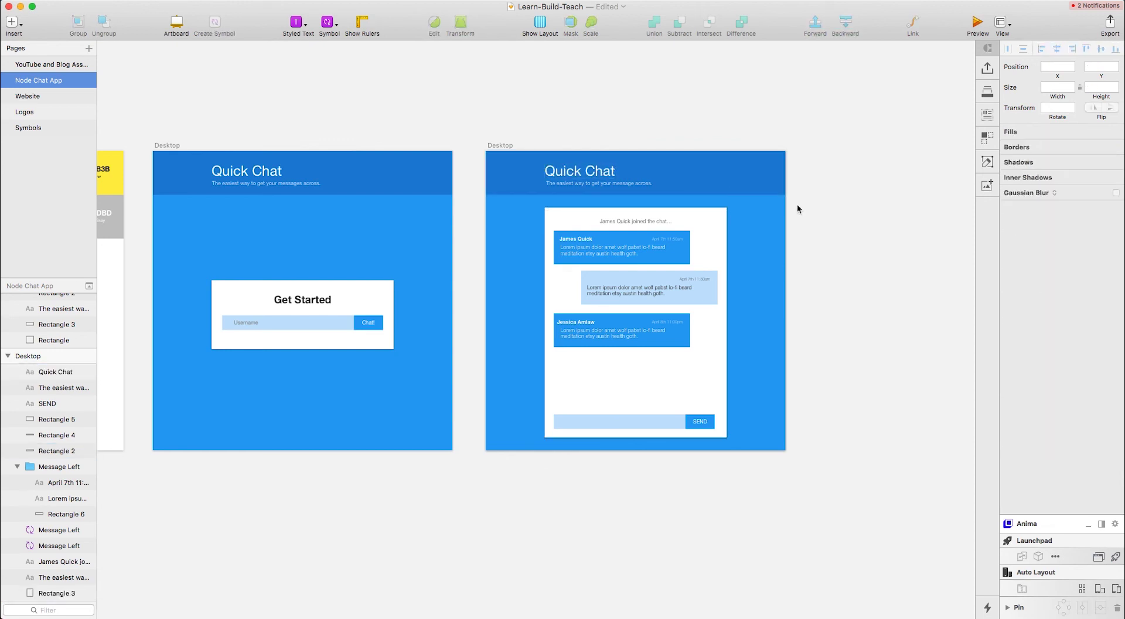
click(626, 184)
click(600, 171)
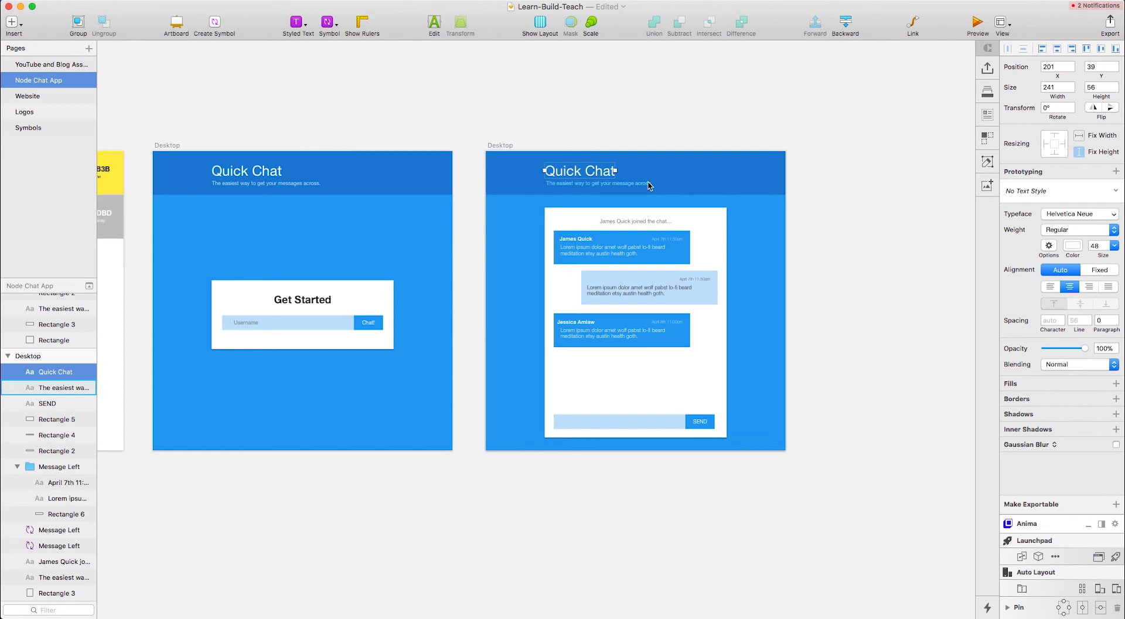
scroll(664, 234, up, 5)
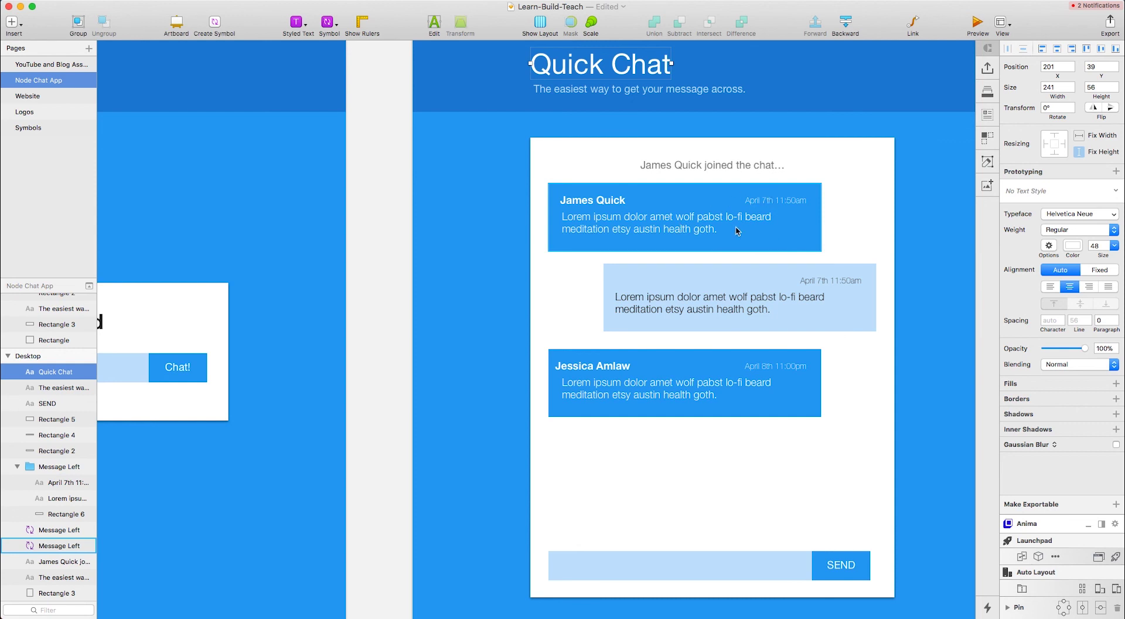
key(super+minus)
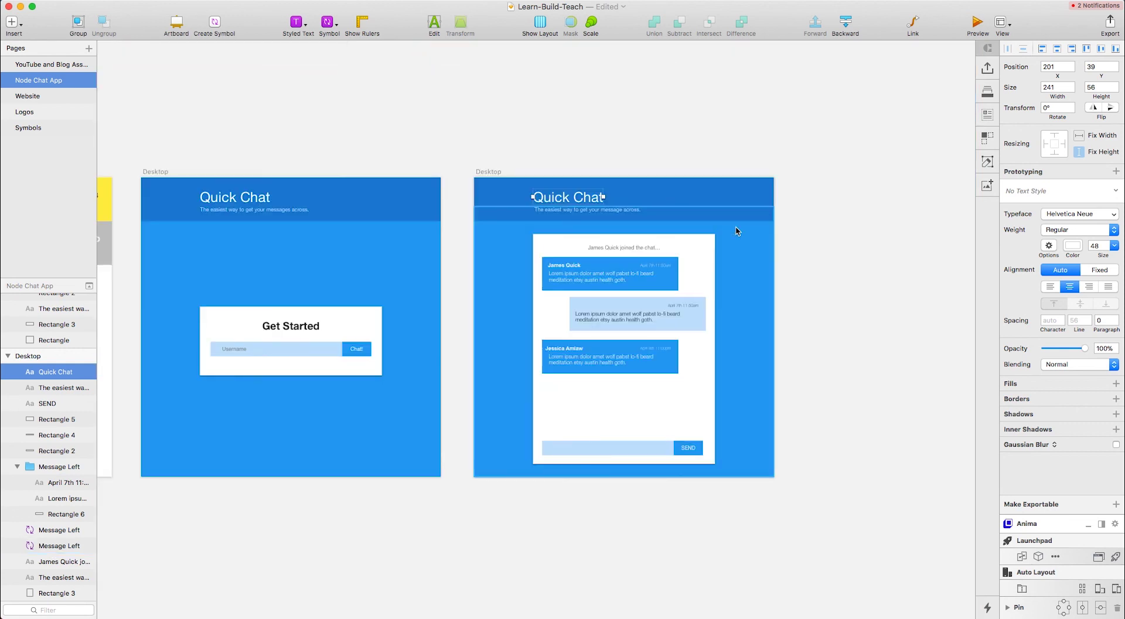